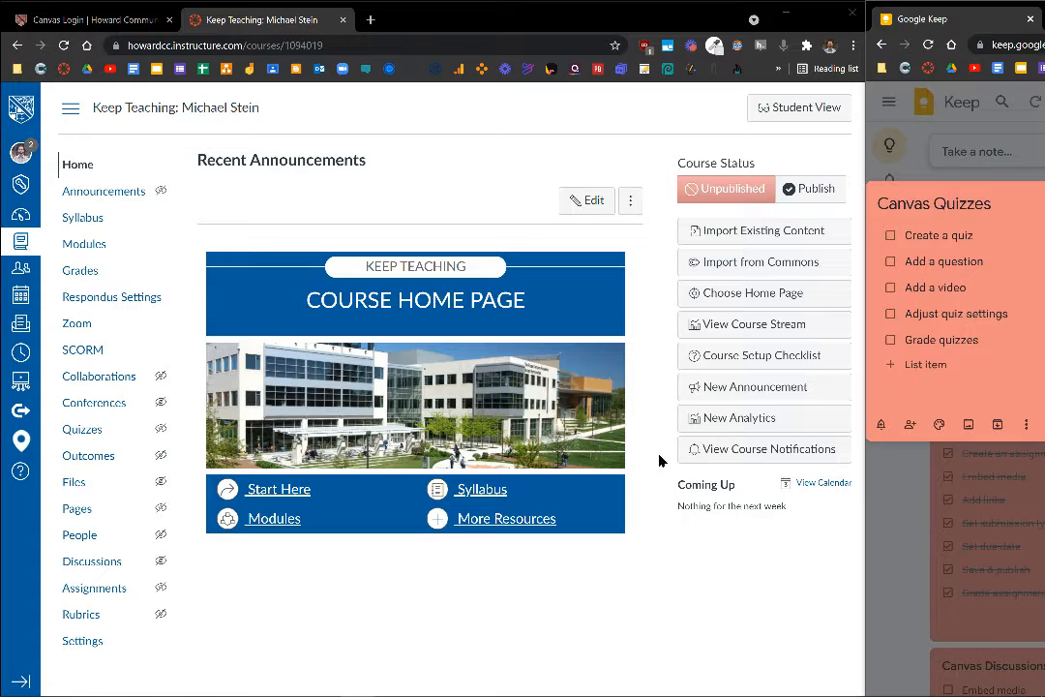
Create a new quiz named "Chapter 1 Quiz" in the START HERE -- Course Navigation Instructions module.
left_click(79, 246)
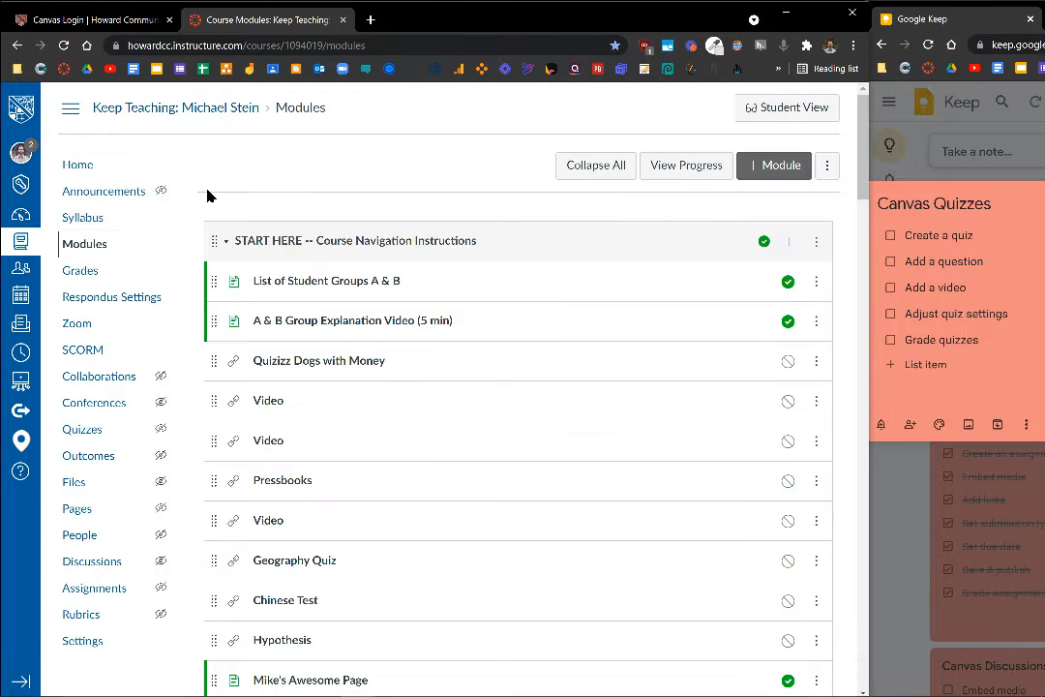
left_click(794, 242)
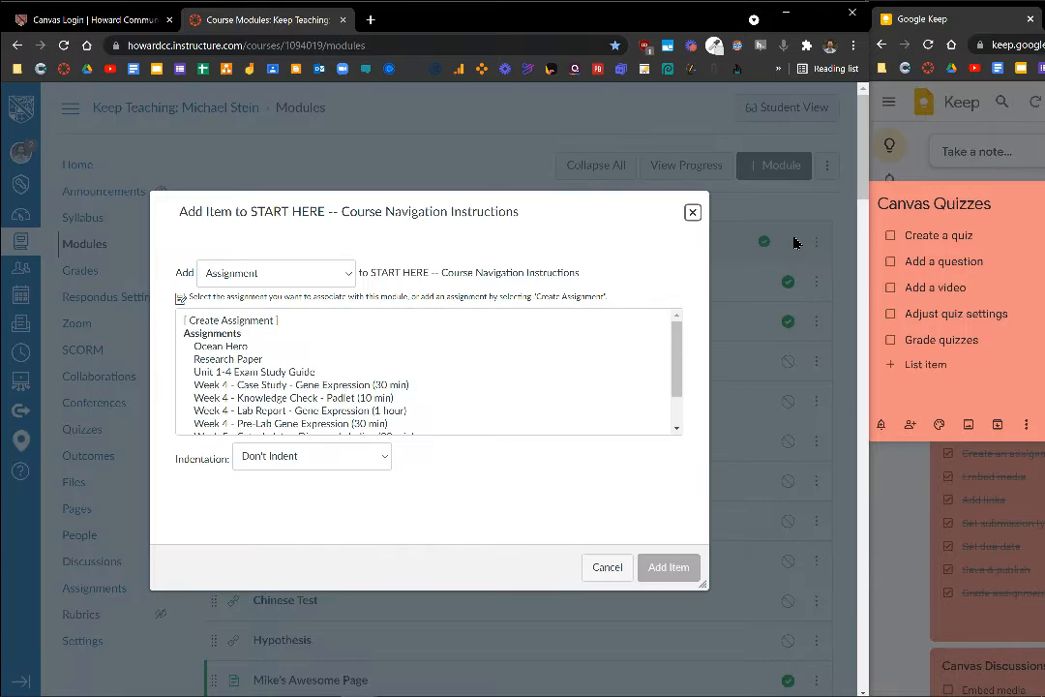
left_click(324, 273)
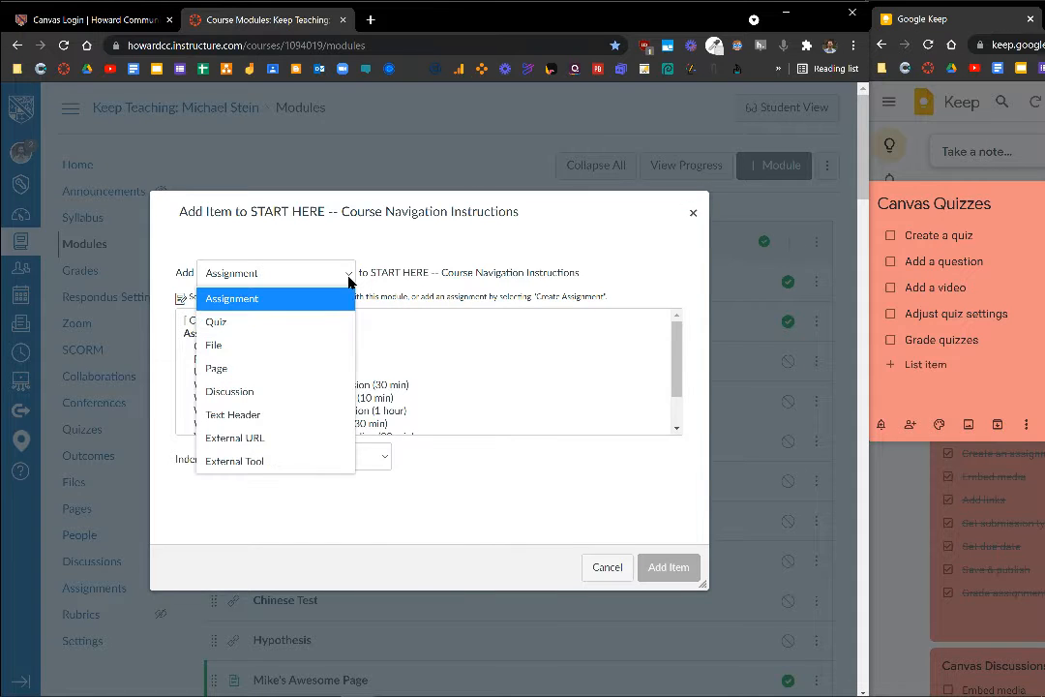
left_click(322, 322)
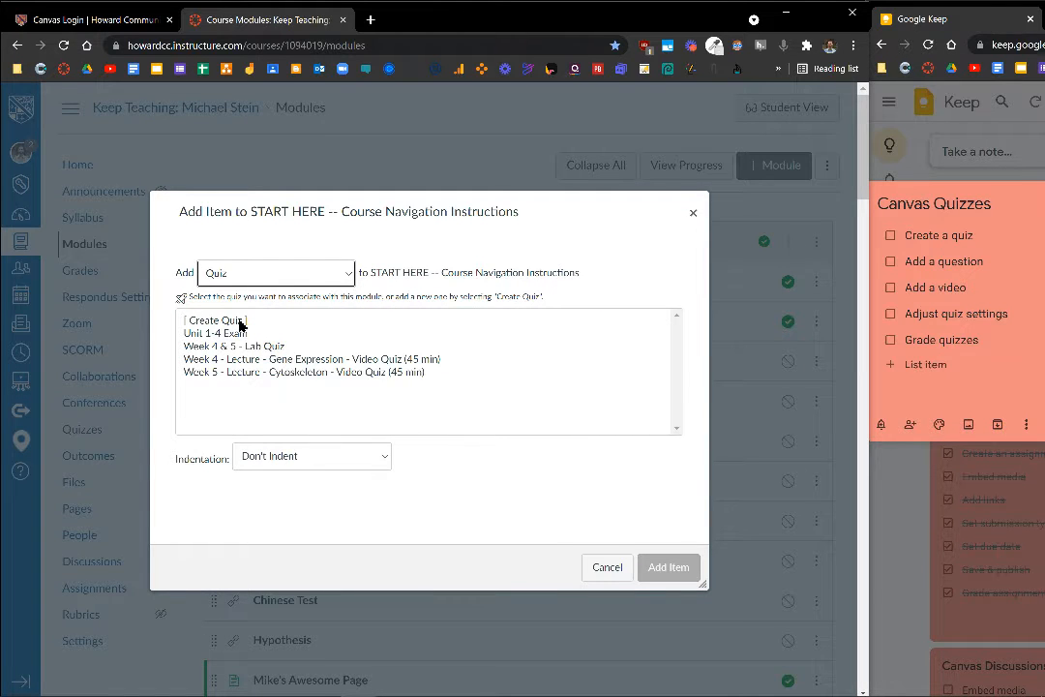
left_click(240, 326)
left_click(334, 462)
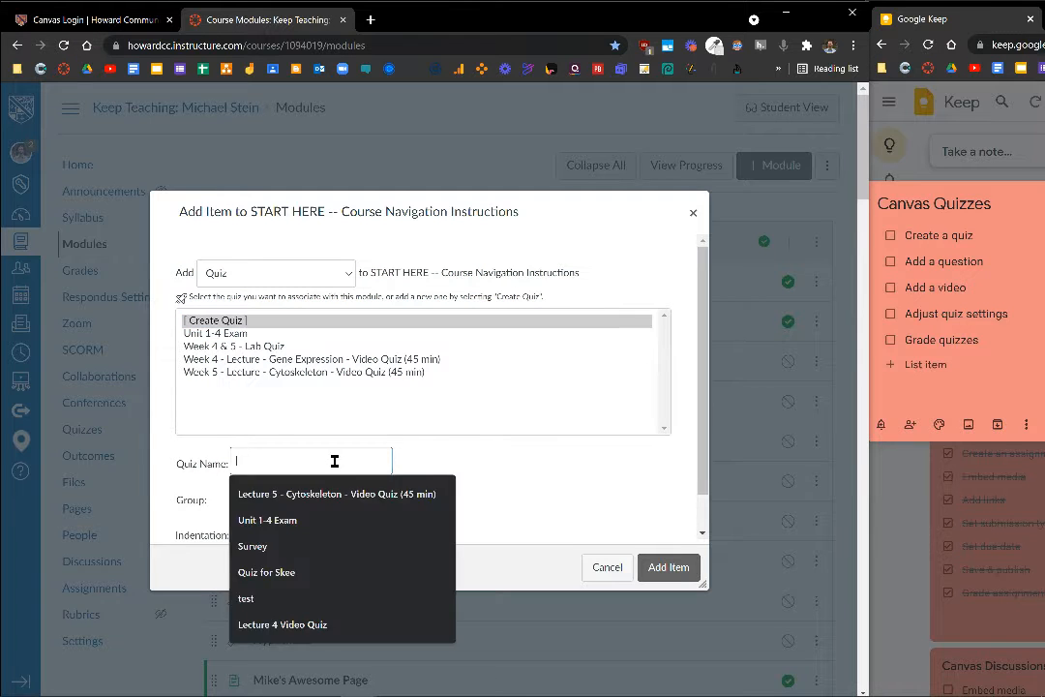
type("Chapter 1 Quiz")
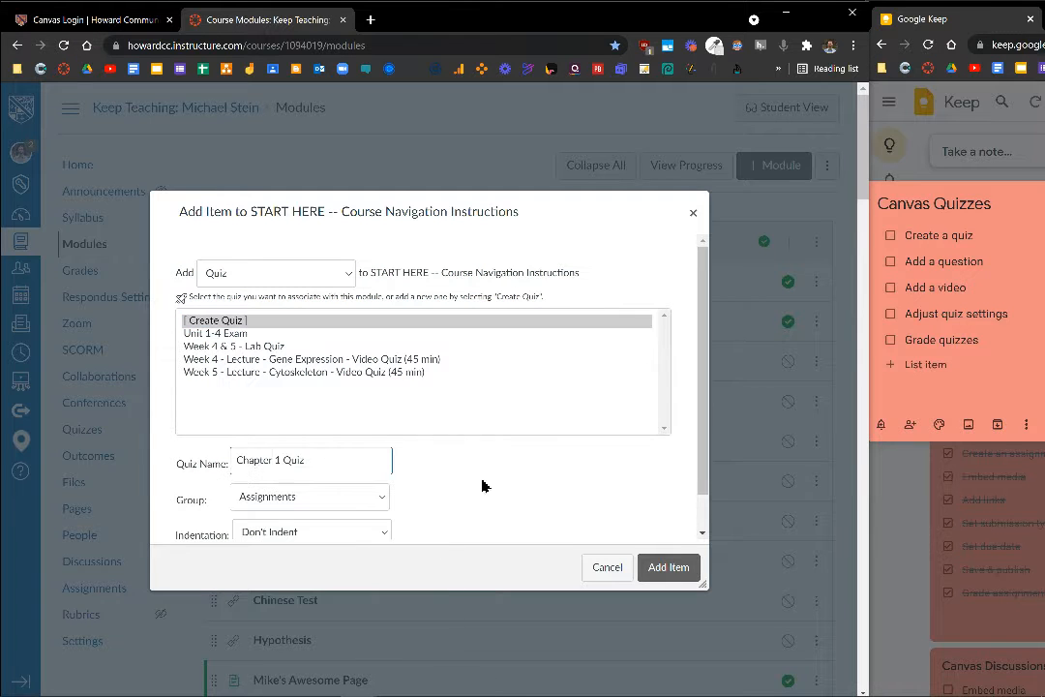
left_click(669, 569)
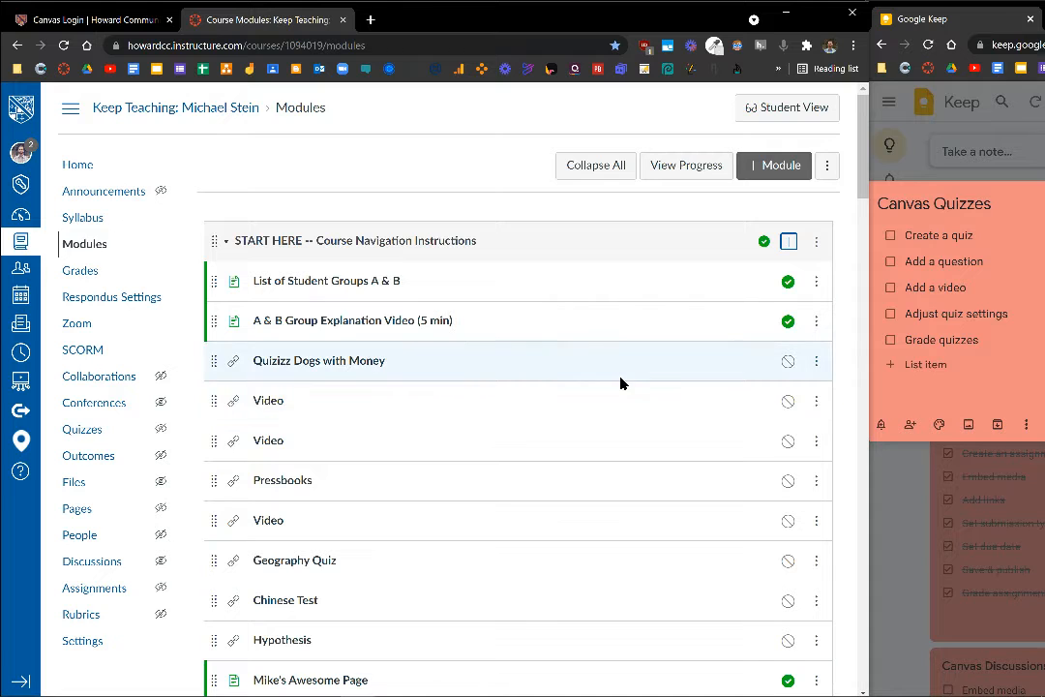
Open Chapter 1 Quiz for editing and enter the instructions "This is the quiz for Chapter 1. Good Luck!".
scroll(621, 383, "down", 2)
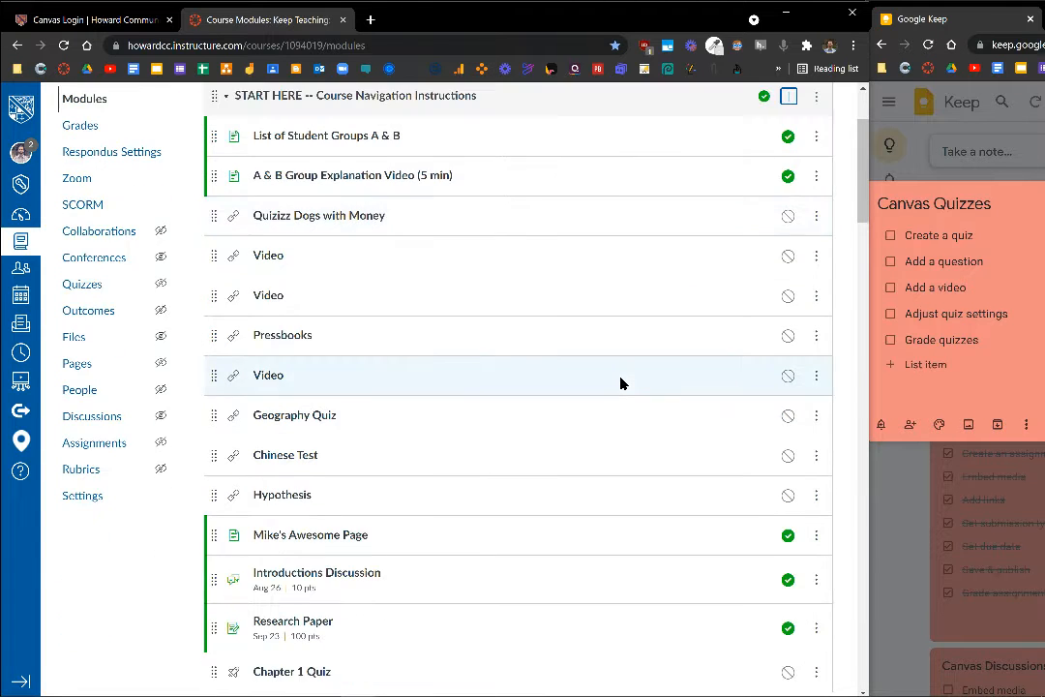
scroll(621, 384, "down", 2)
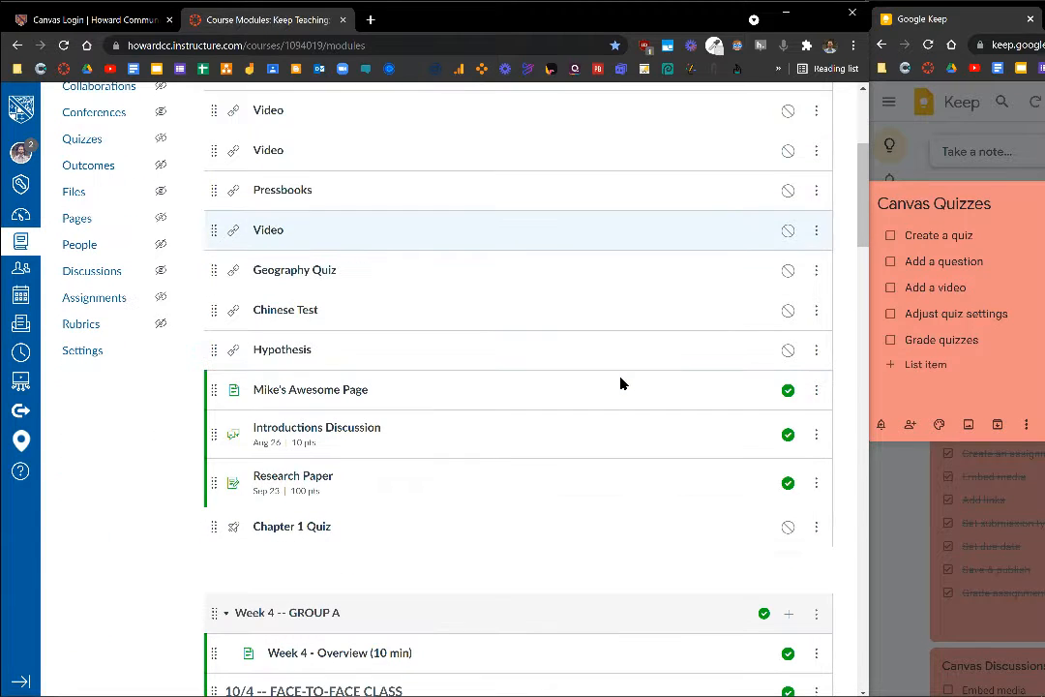
left_click(297, 527)
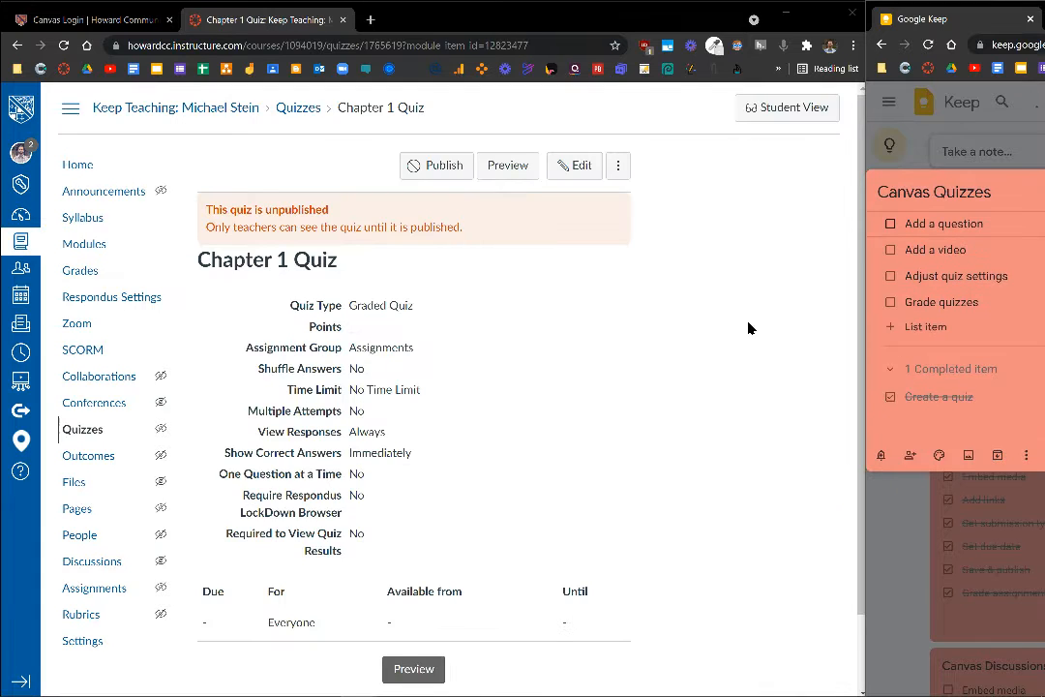
left_click(569, 165)
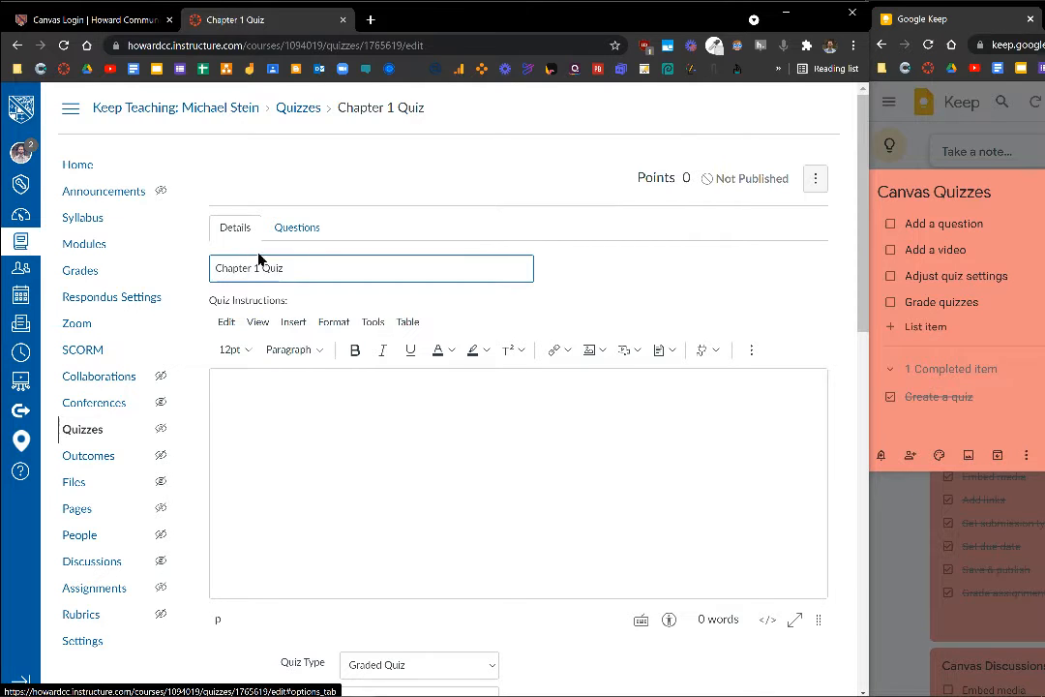
left_click(493, 479)
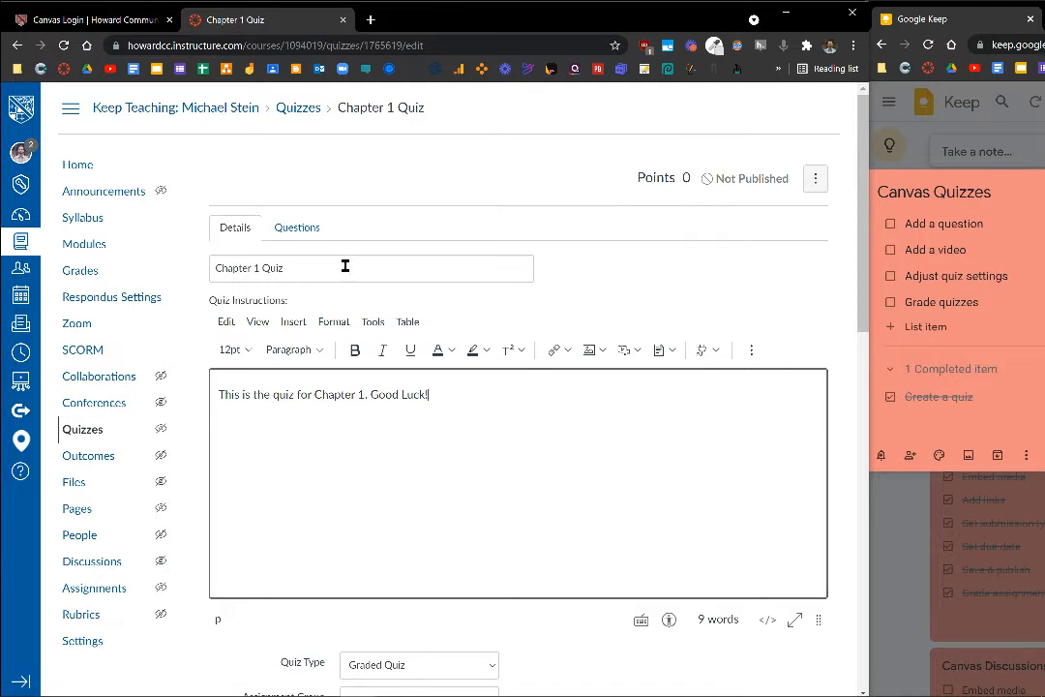
Add a Multiple Choice question worth 10 points to the quiz, asking "What color is the sky?".
left_click(320, 227)
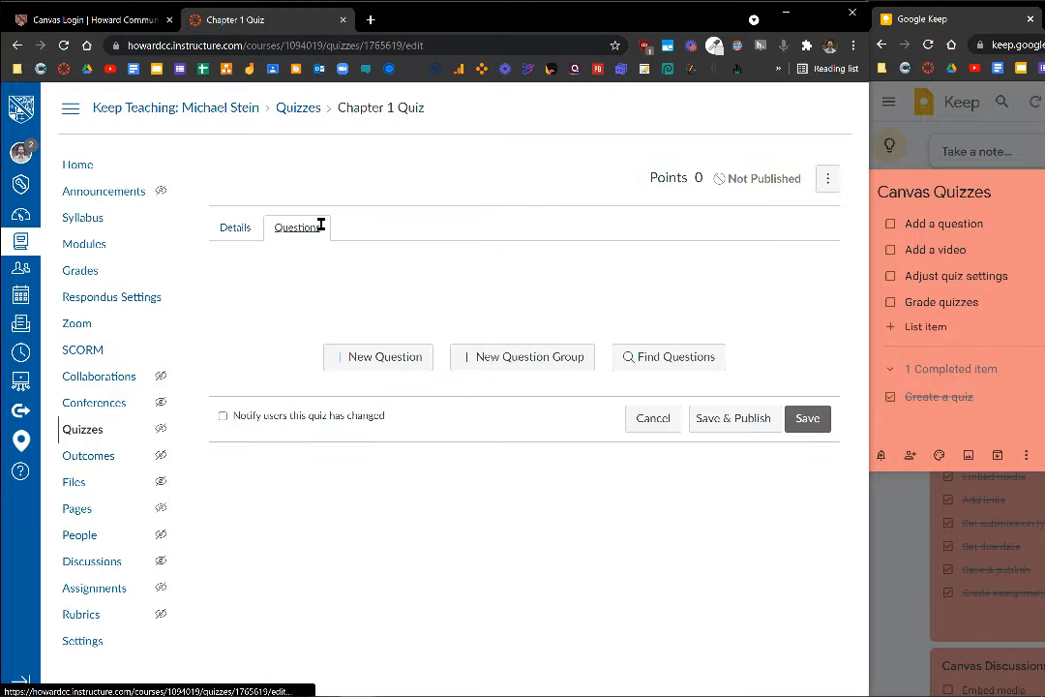
left_click(380, 360)
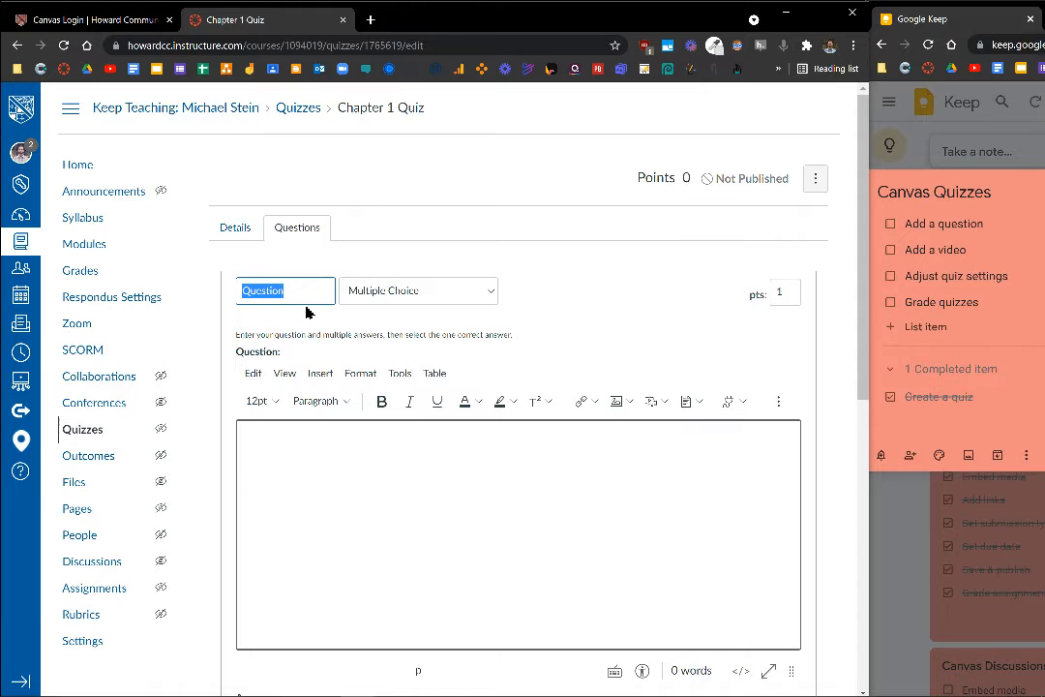
left_click(490, 296)
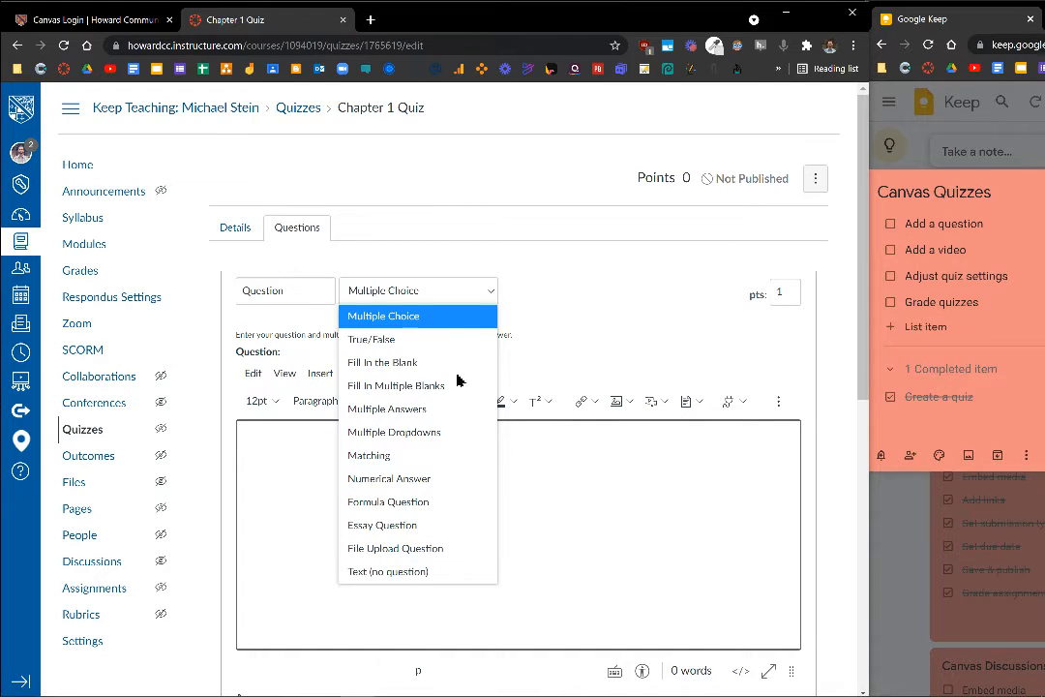
left_click(424, 319)
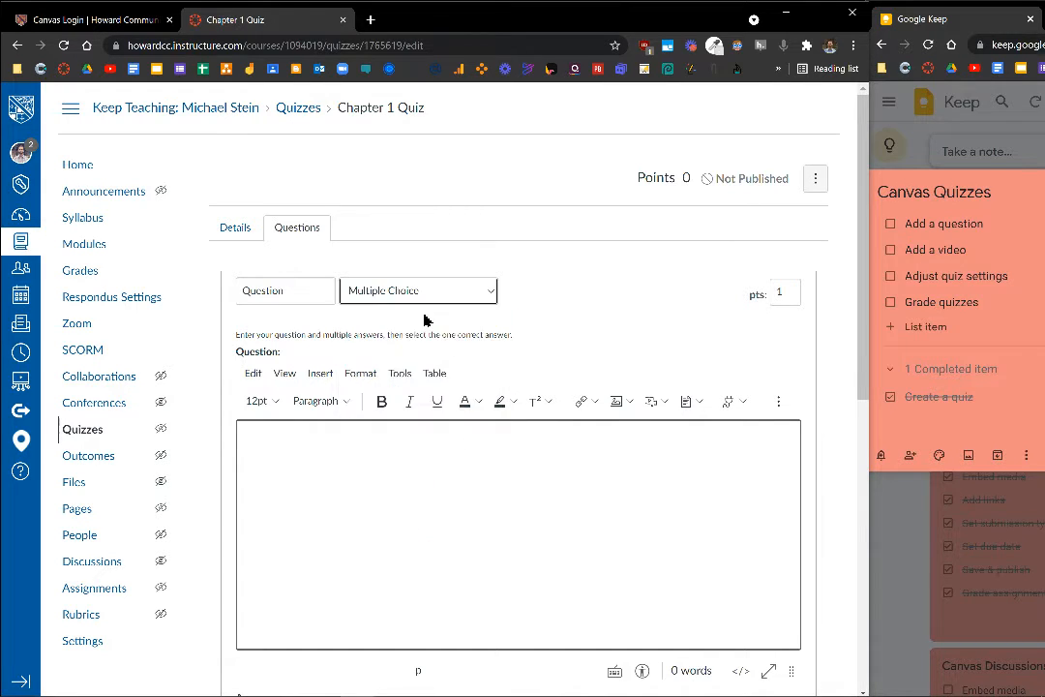
left_click(789, 291)
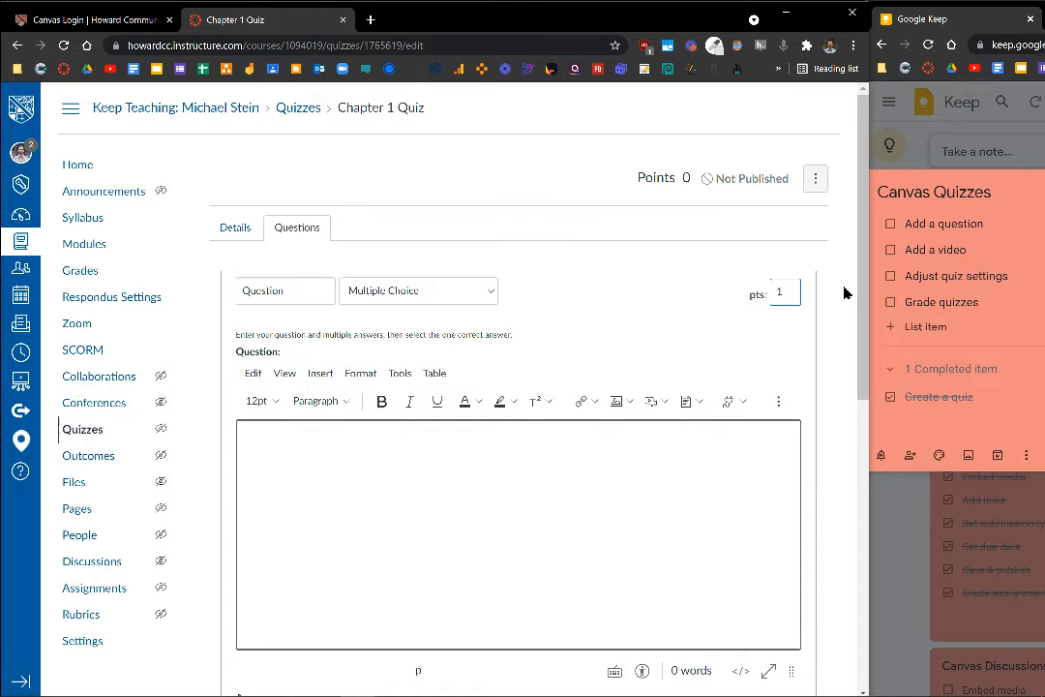
type("0")
left_click(731, 319)
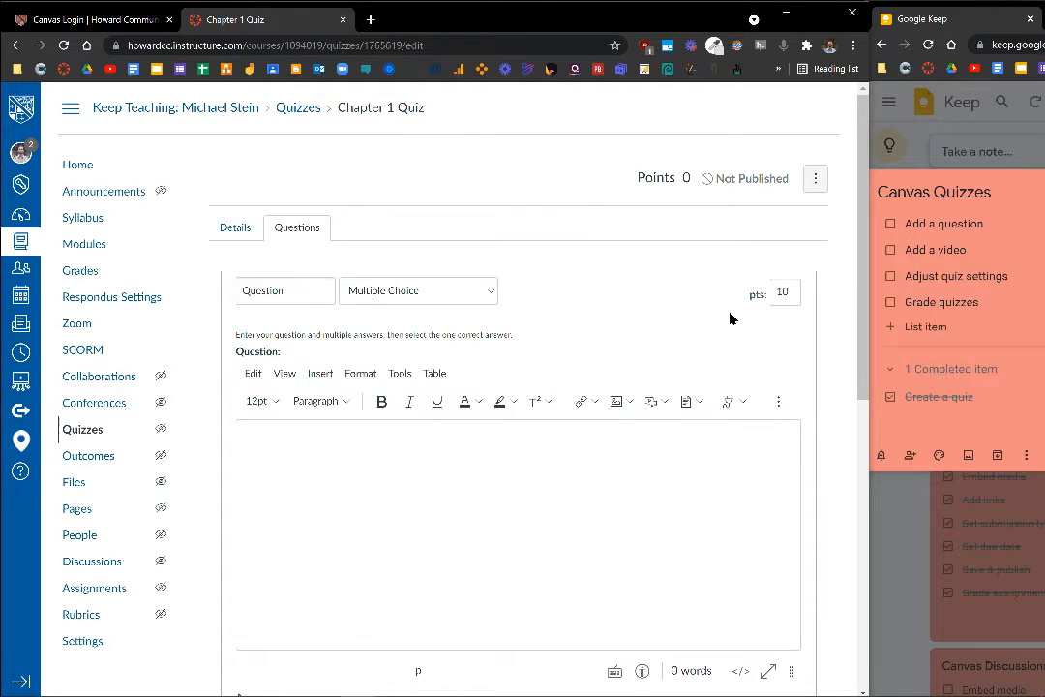
left_click(366, 473)
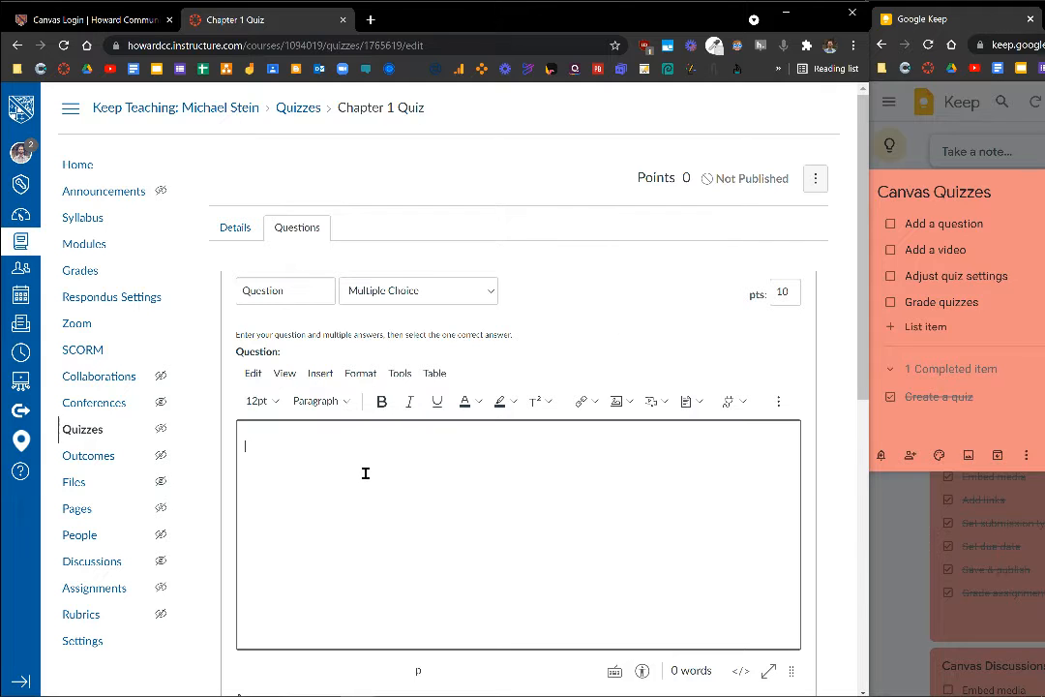
type("What color is the sky?")
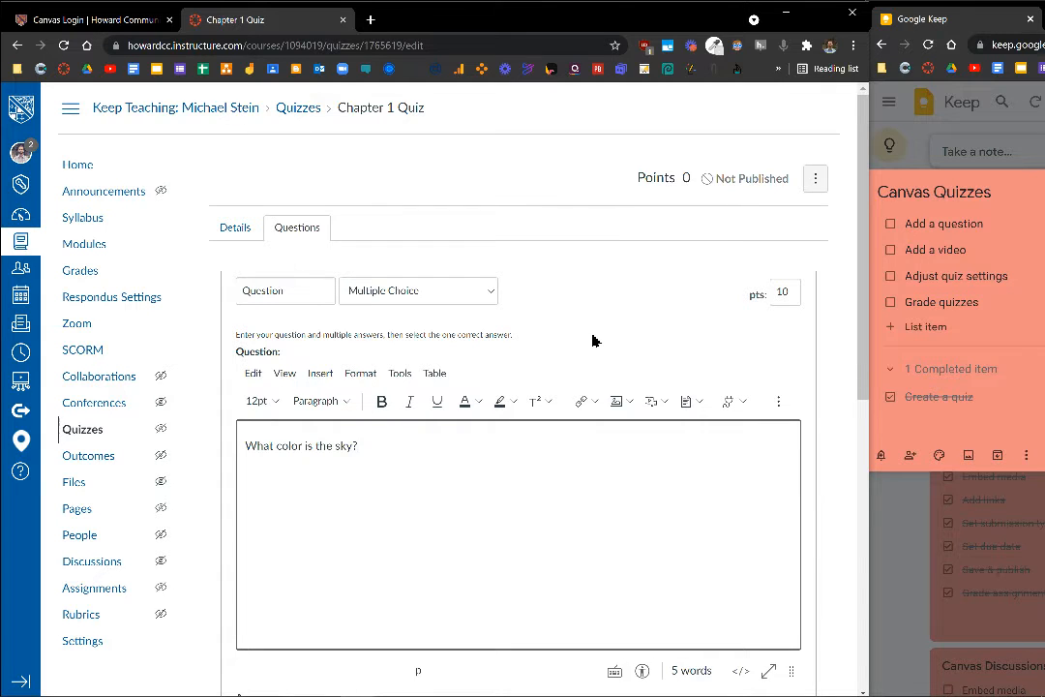
Save the sky question with Blue as the correct answer and Red, Yellow and Purple as possible answers, and show question details.
scroll(593, 340, "down", 3)
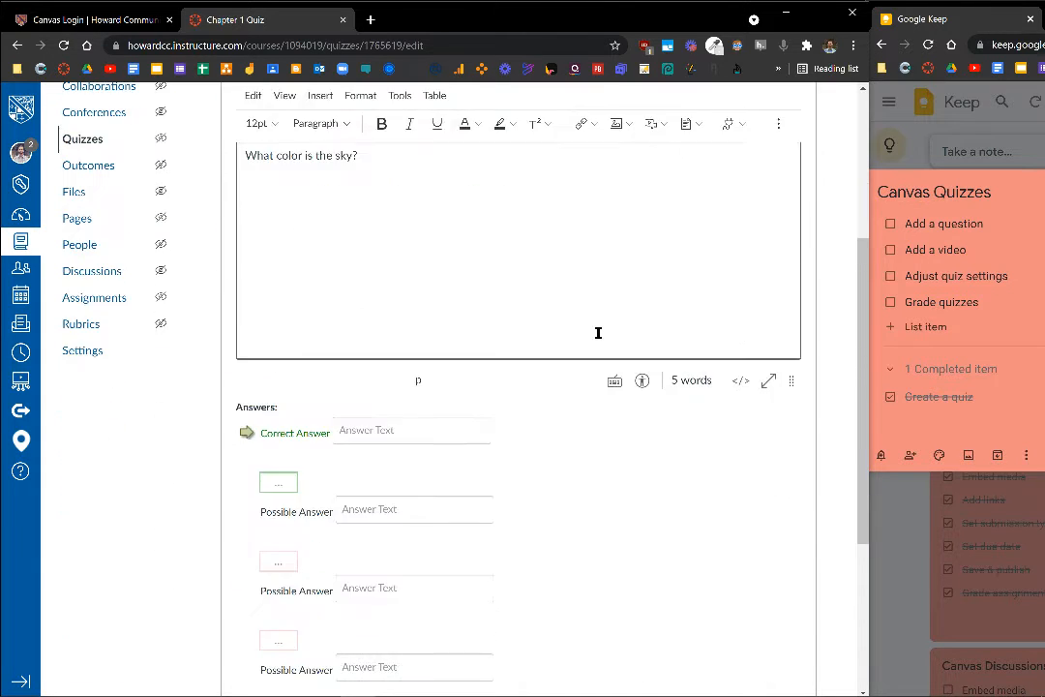
scroll(598, 333, "down", 2)
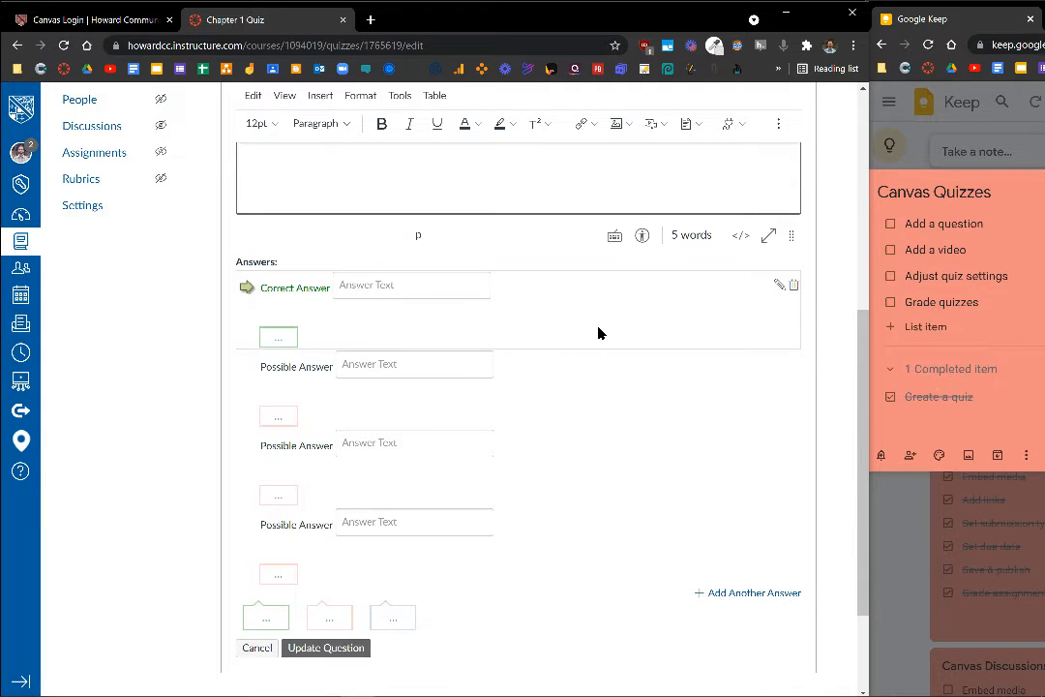
left_click(434, 287)
type("Blue")
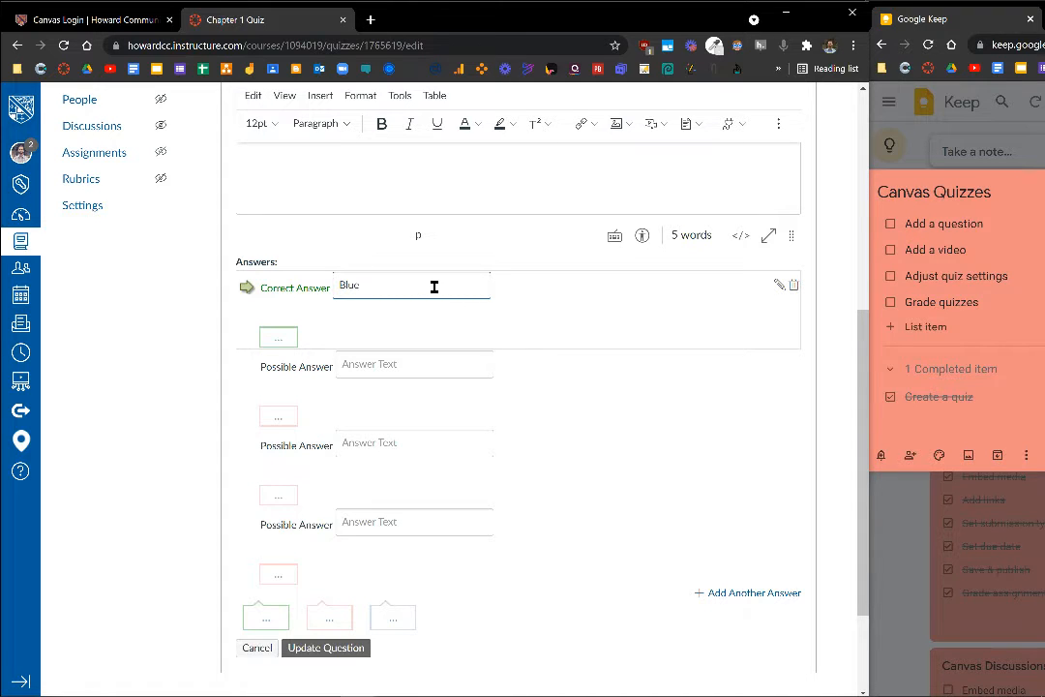
left_click(420, 374)
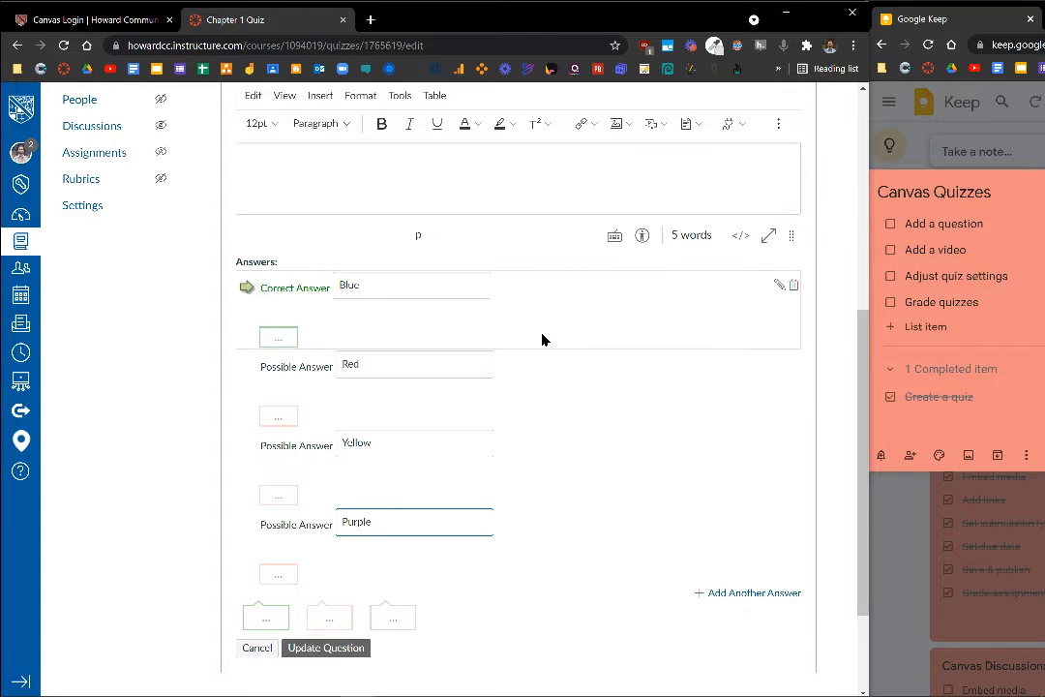
left_click(345, 647)
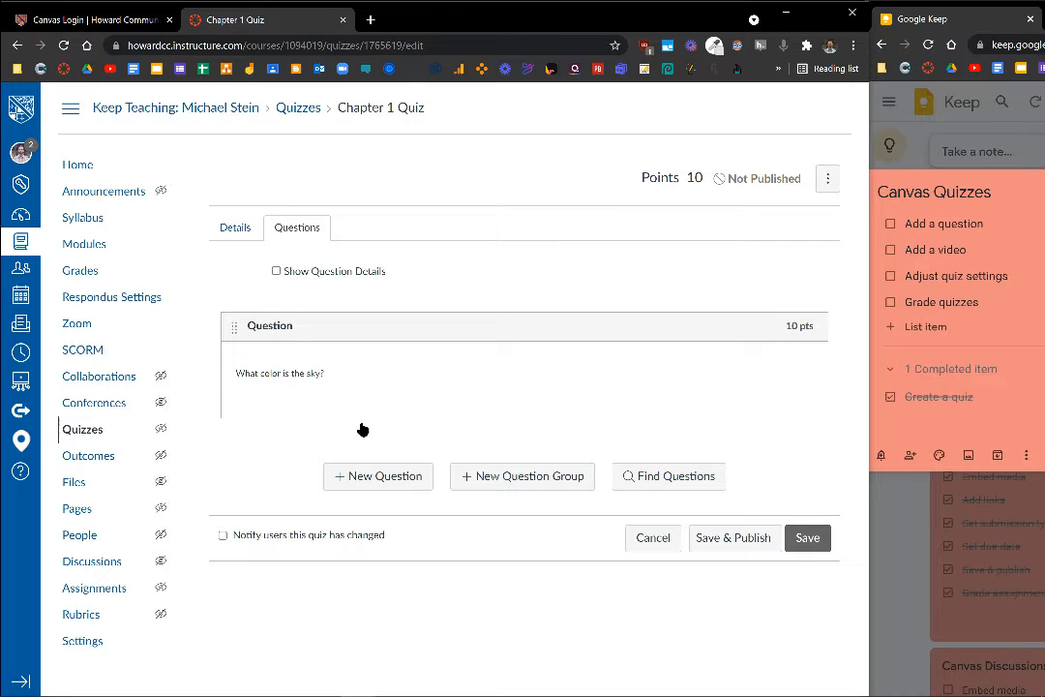
left_click(276, 272)
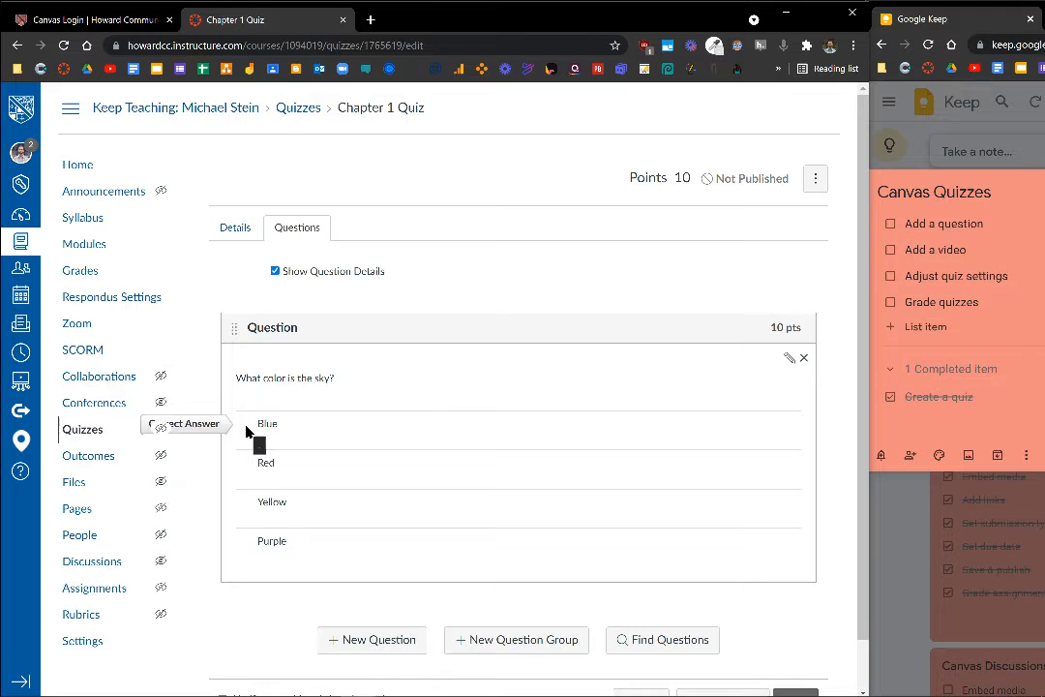
Add and save an Essay Question worth 20 points with the text "Define instructional design in your own words.".
left_click(355, 641)
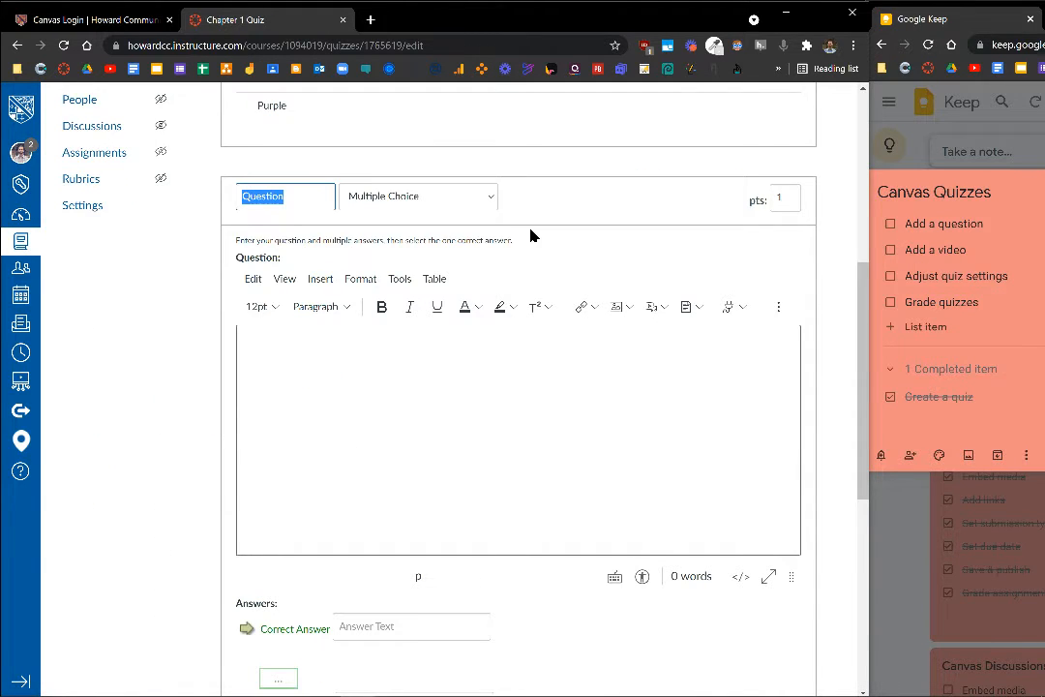
left_click(490, 198)
left_click(491, 198)
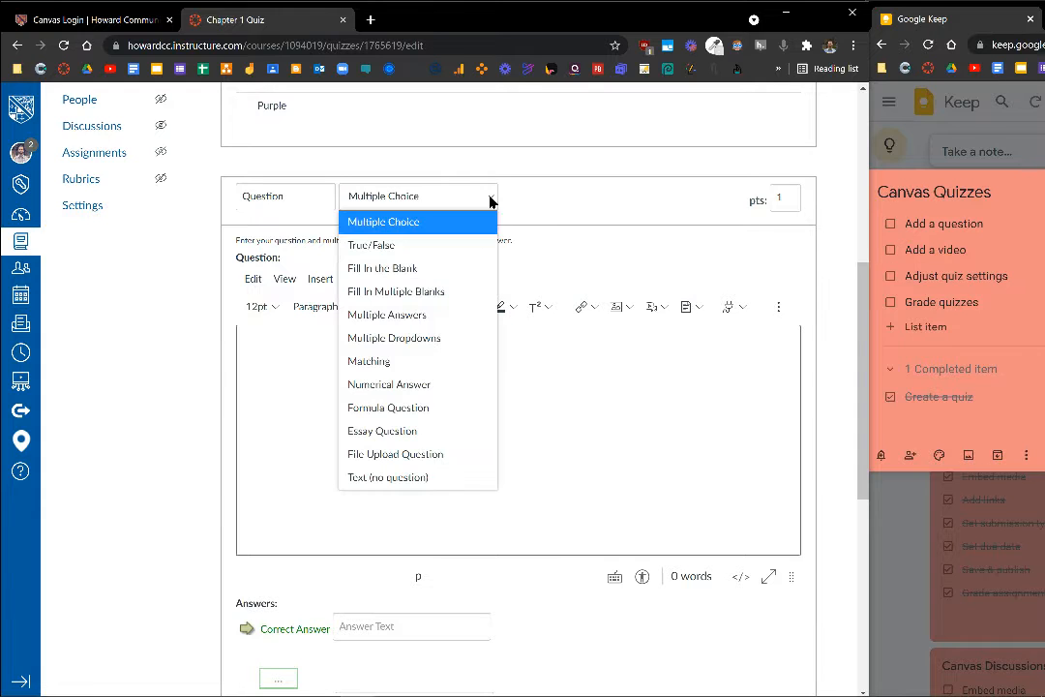
left_click(426, 432)
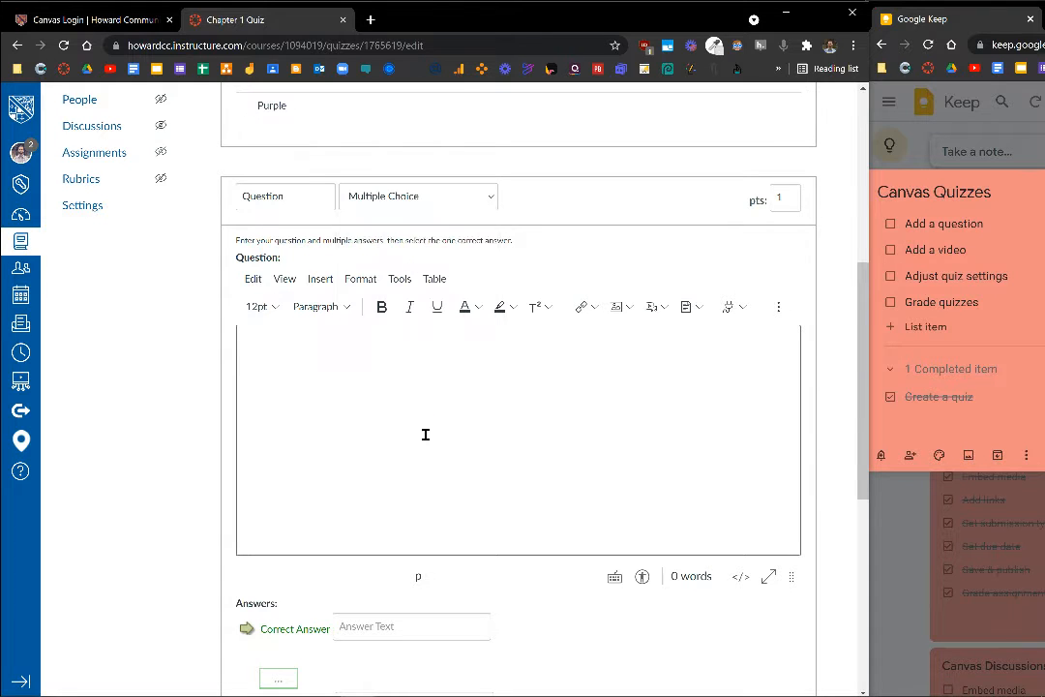
double_click(789, 201)
type("20")
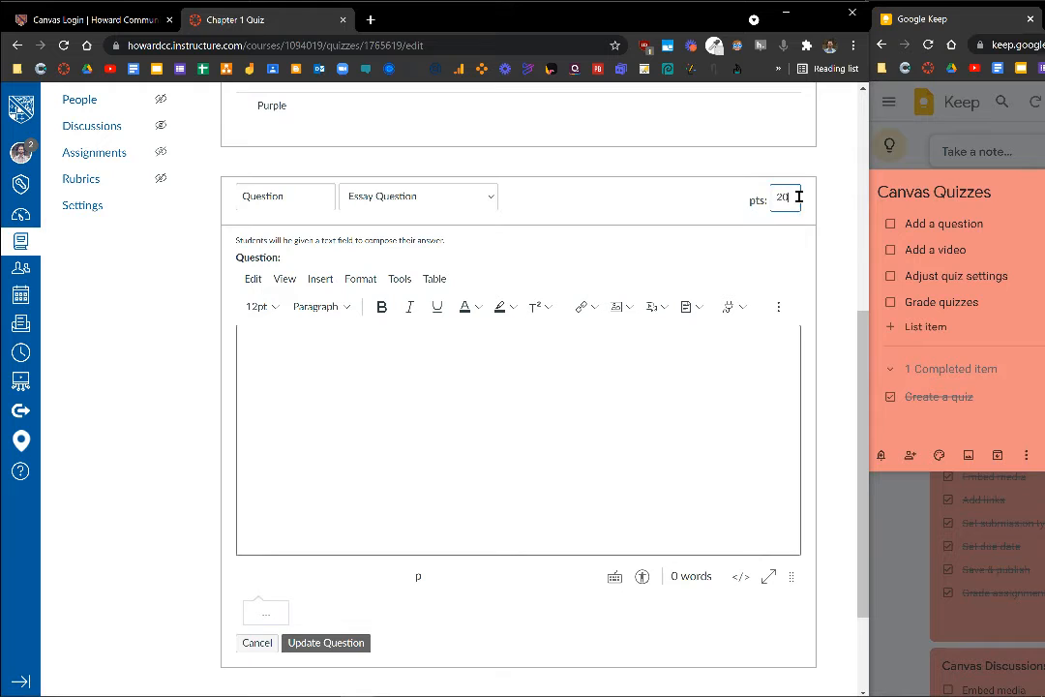
left_click(443, 399)
type("Define instructional design in your own words.")
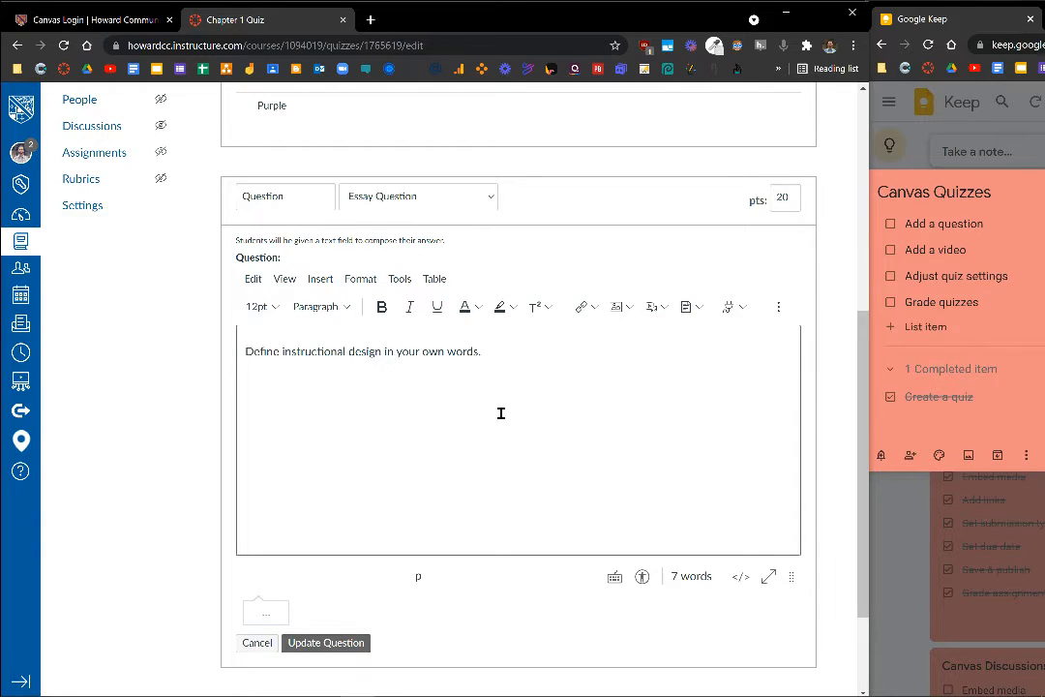
left_click(326, 643)
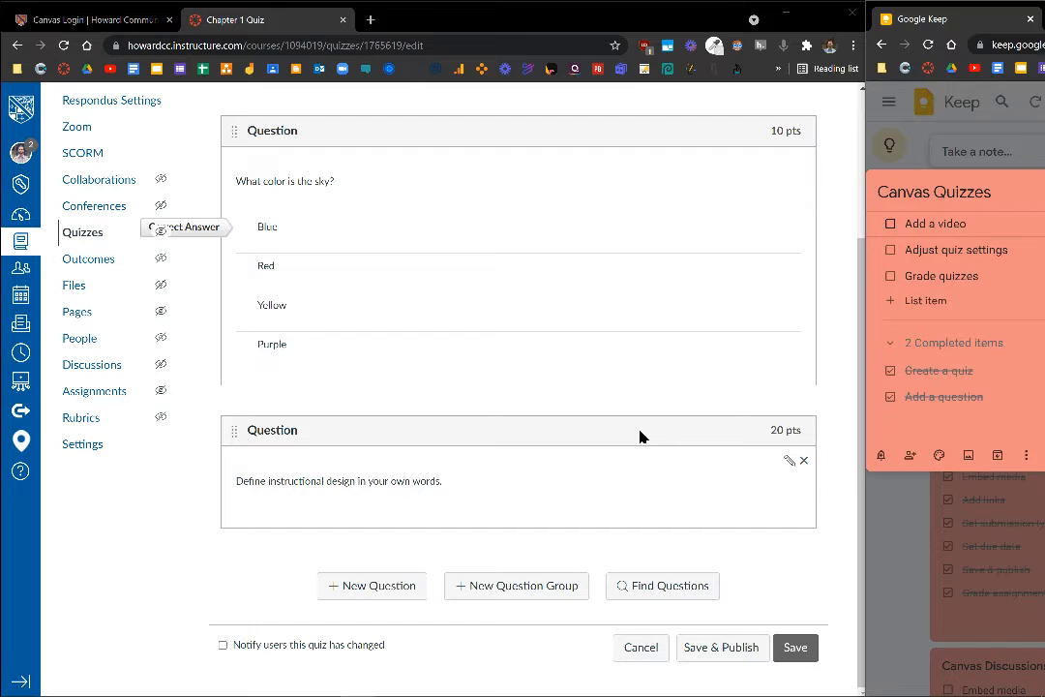
Add another question to the quiz and set its type to Text (no question).
left_click(371, 586)
scroll(587, 551, "down", 2)
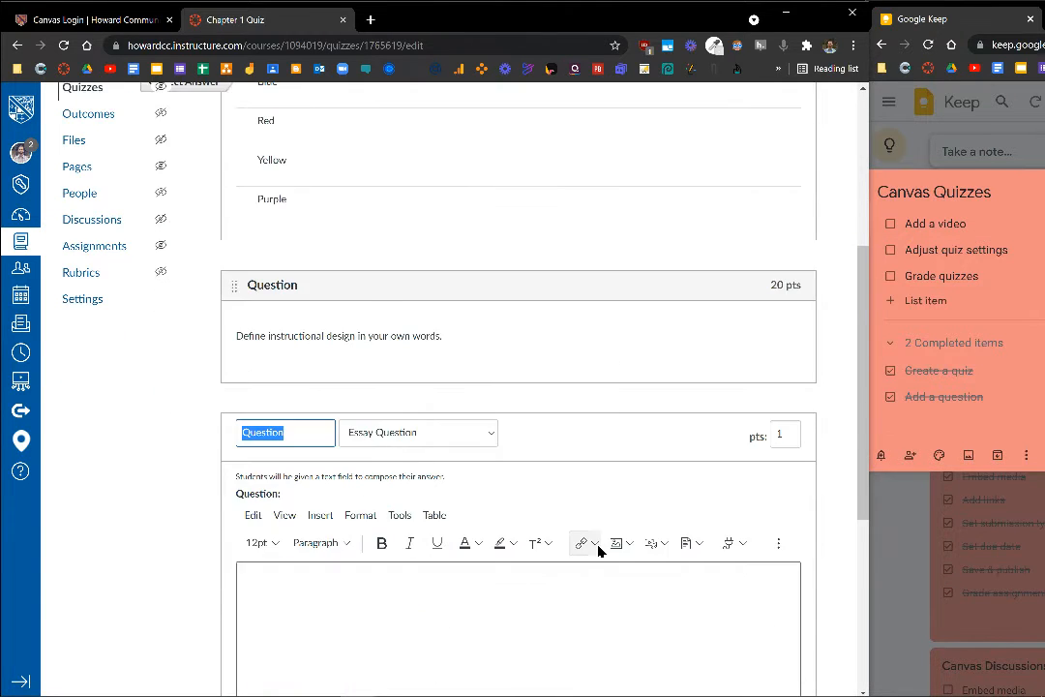
scroll(598, 550, "down", 2)
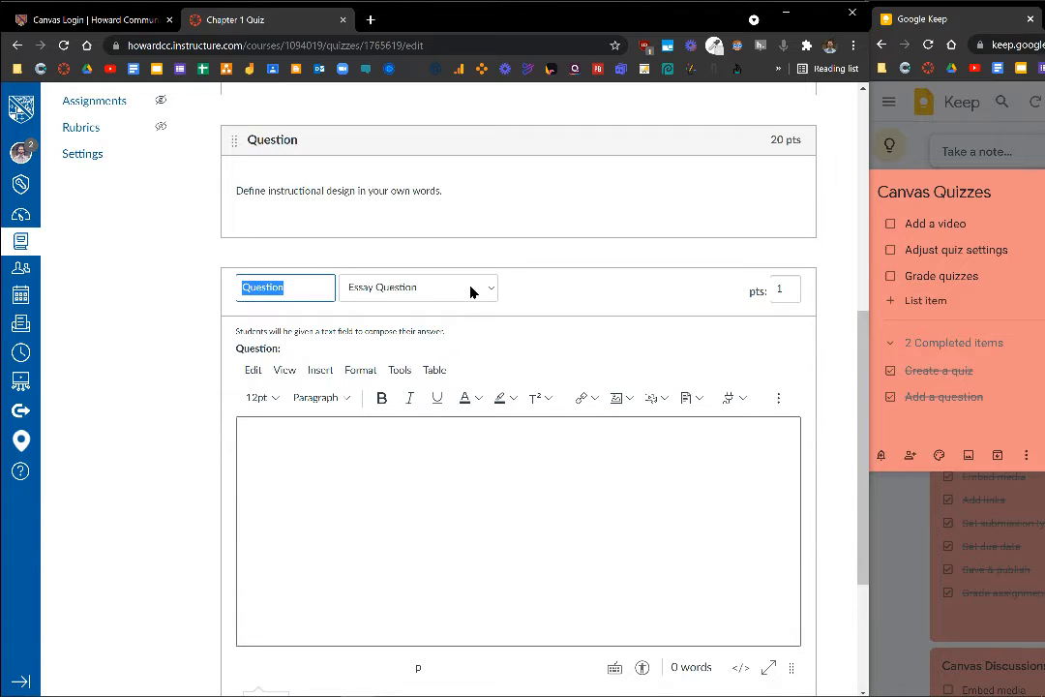
left_click(490, 294)
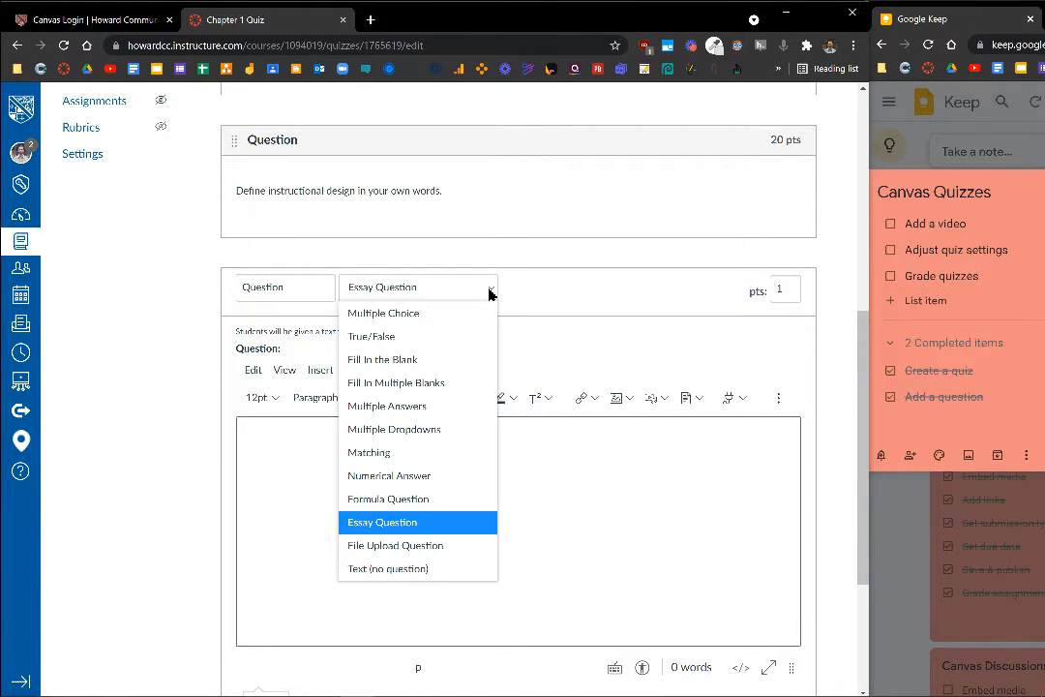
left_click(436, 571)
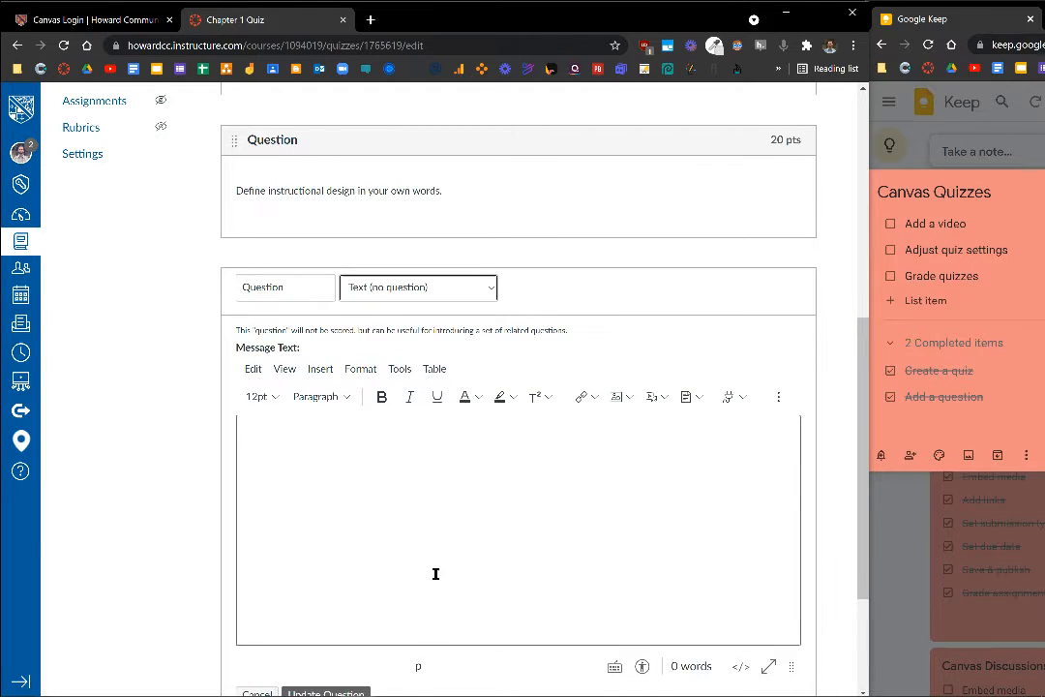
Embed the Mediasite video "What is a Hybrid?" in the message text as Player Only.
left_click(460, 528)
left_click(746, 401)
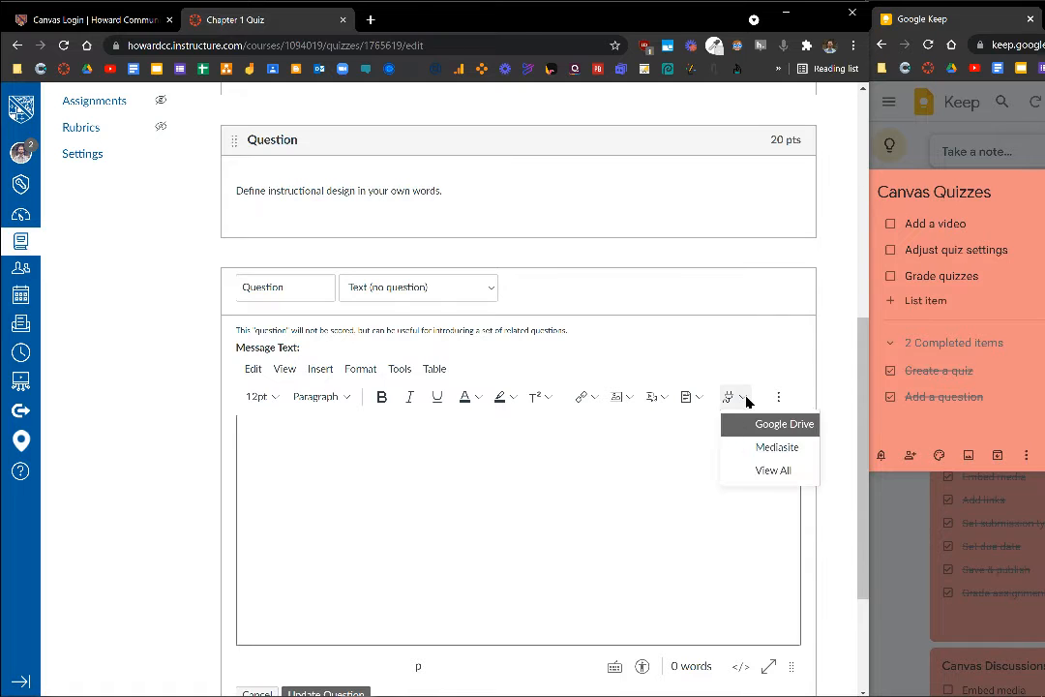
left_click(797, 479)
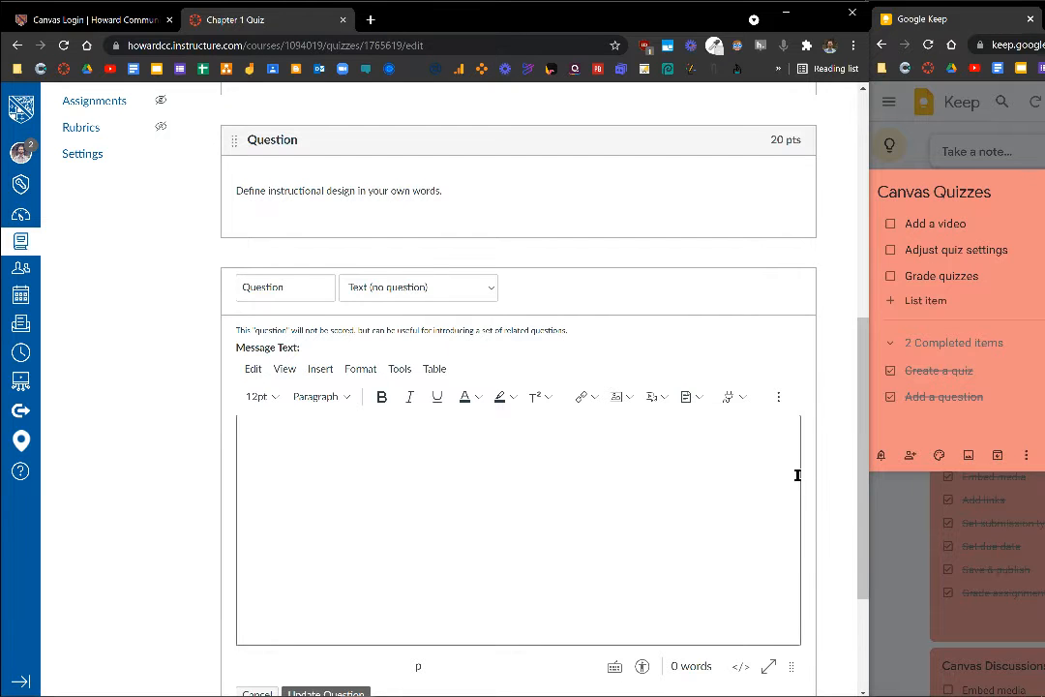
scroll(420, 449, "down", 3)
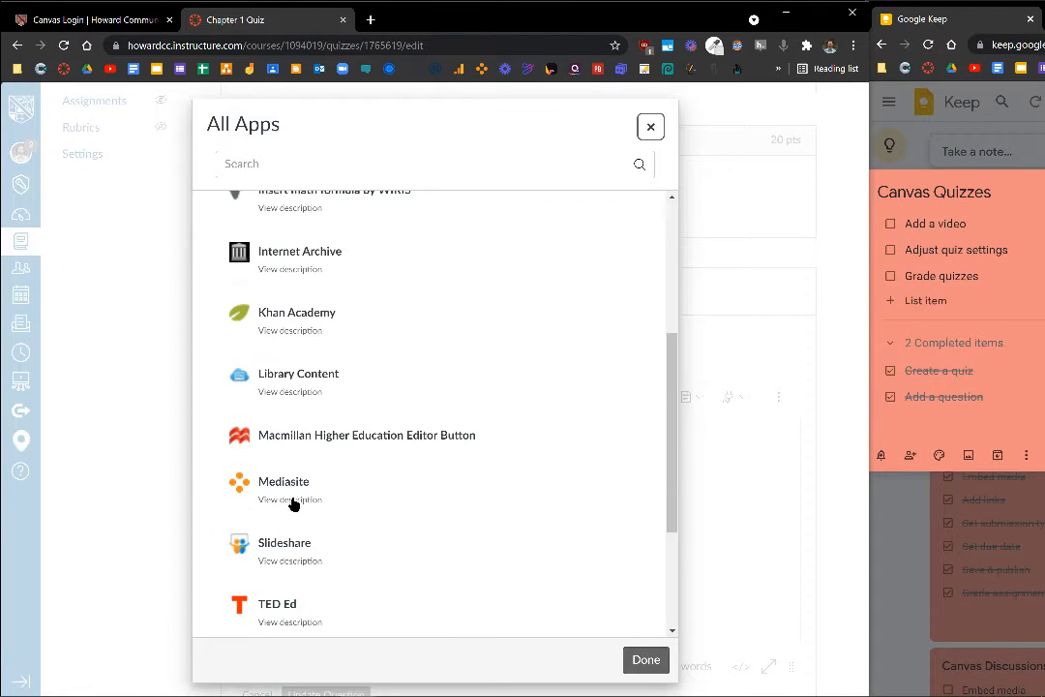
left_click(290, 484)
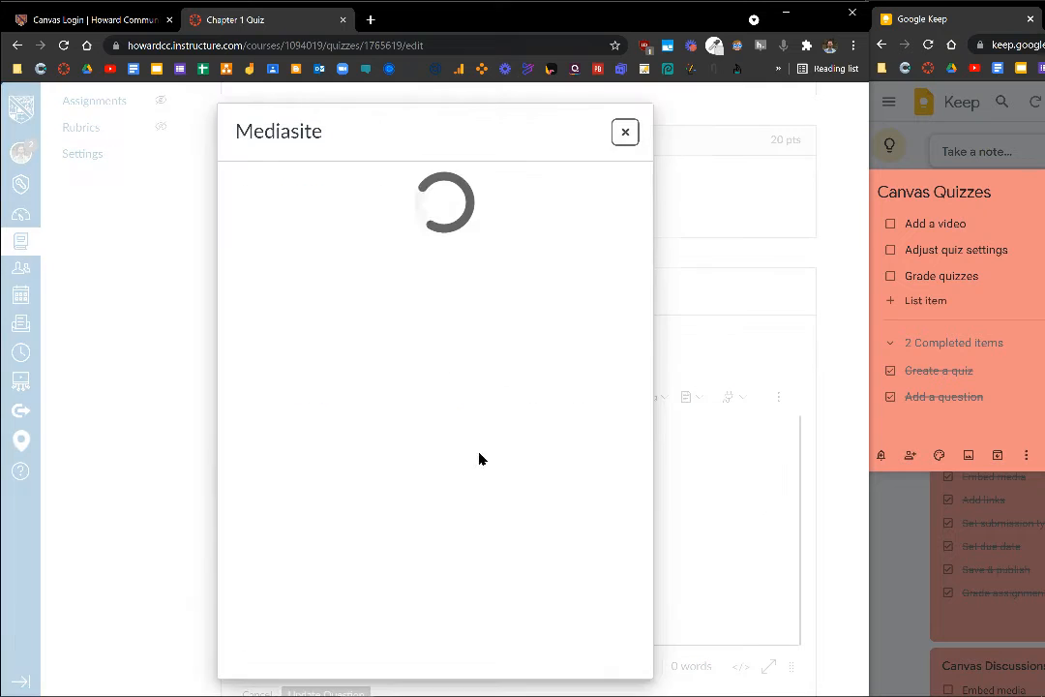
left_click(311, 343)
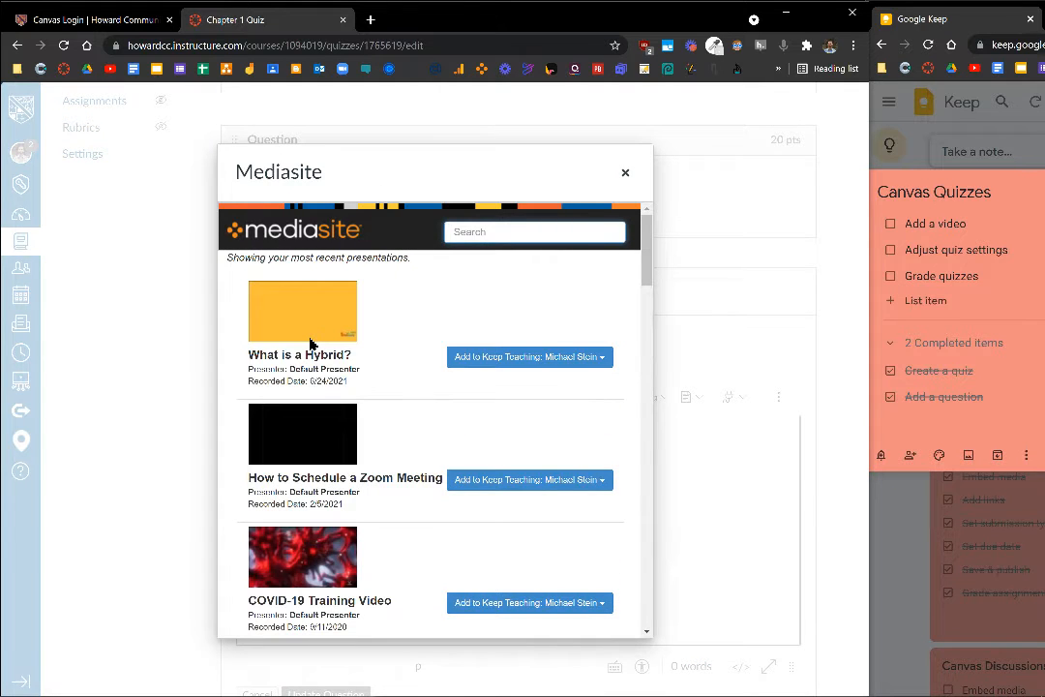
left_click(535, 357)
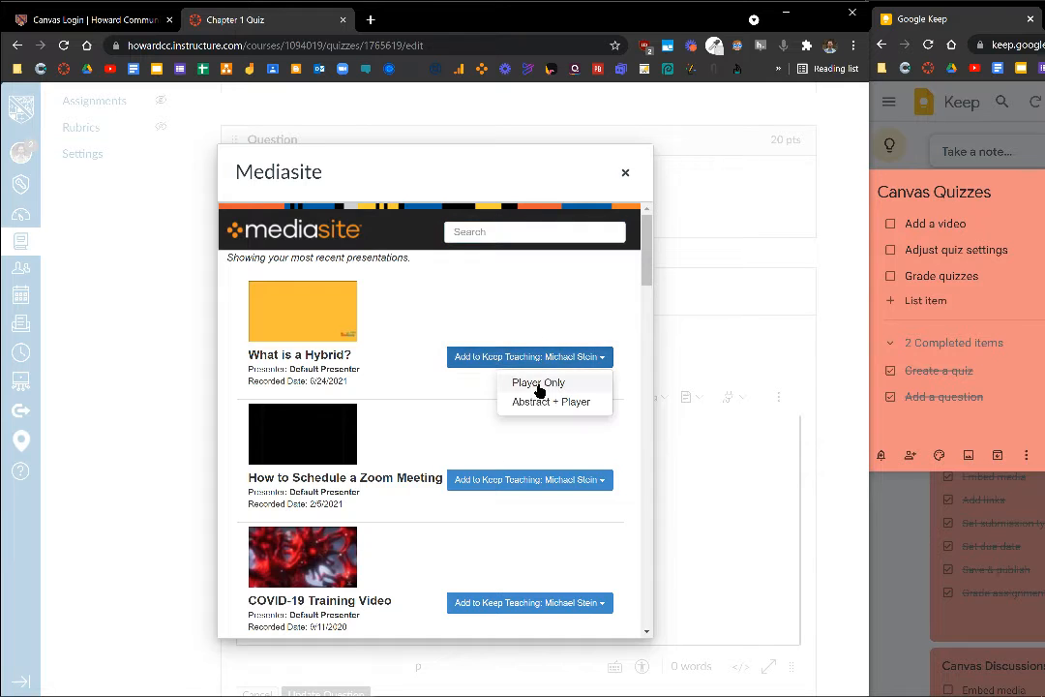
left_click(542, 387)
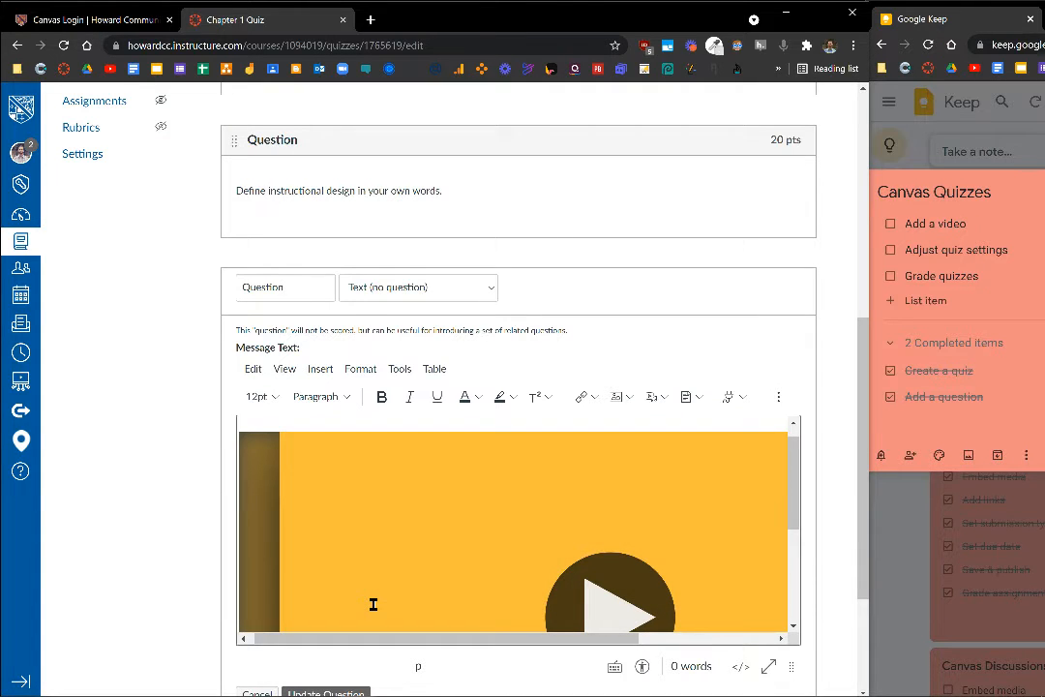
Enter the message "Watch this video and then answer the next 3 questions:" with the video and save the text item.
type("Watch this video and then answer the next 3 questions.")
scroll(538, 433, "down", 1)
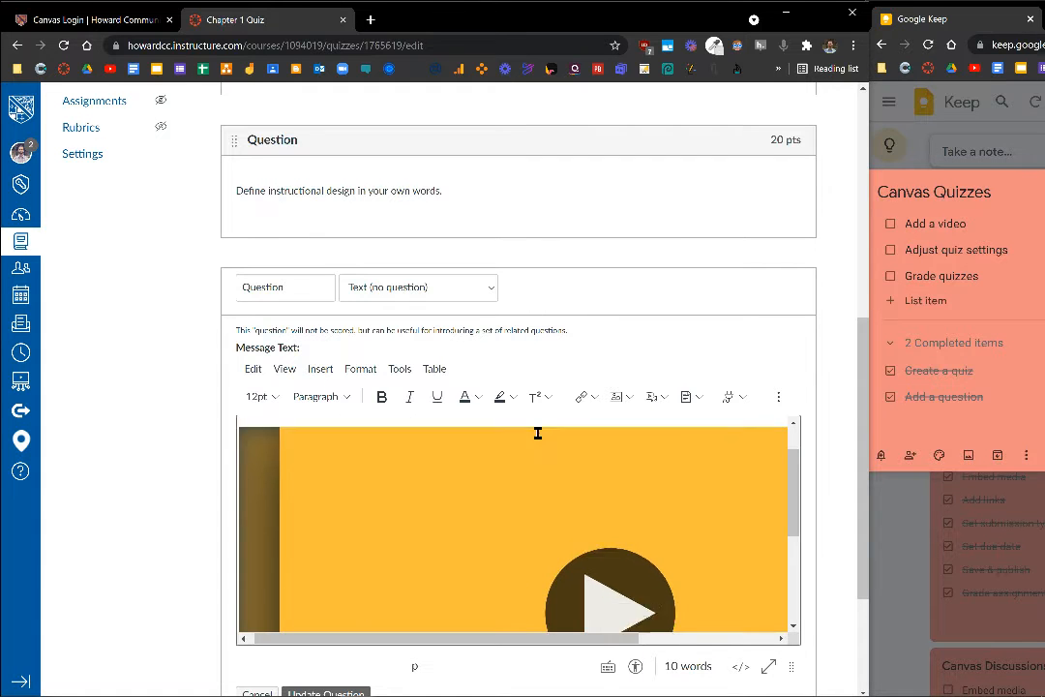
left_click(344, 691)
scroll(175, 490, "down", 1)
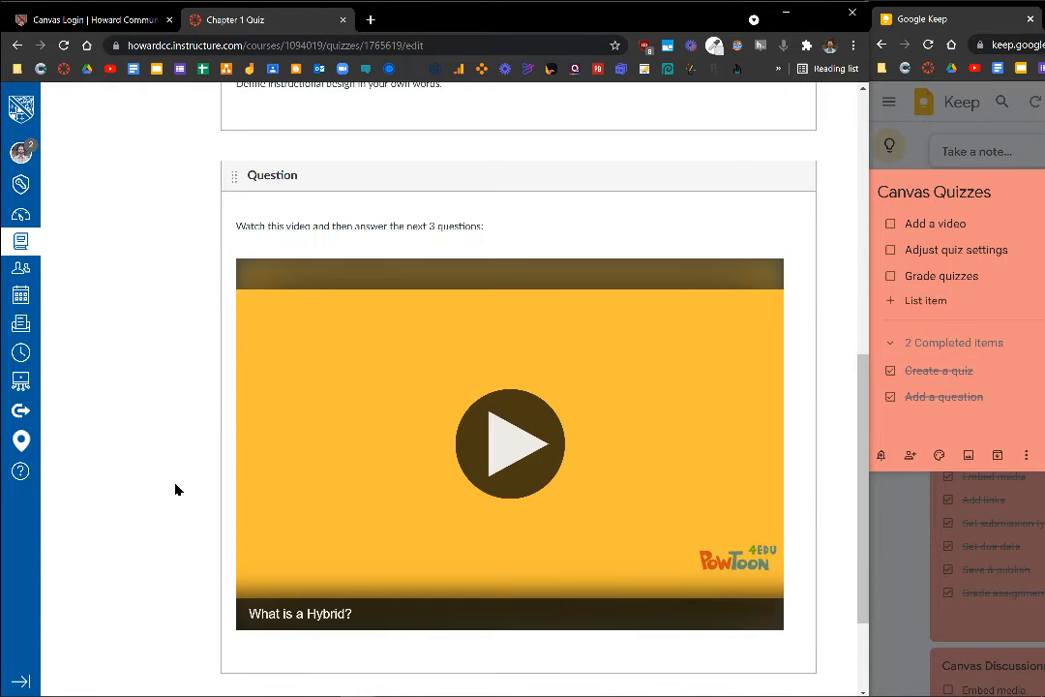
Add a new Essay Question worth 10 points below the video item.
scroll(175, 490, "down", 2)
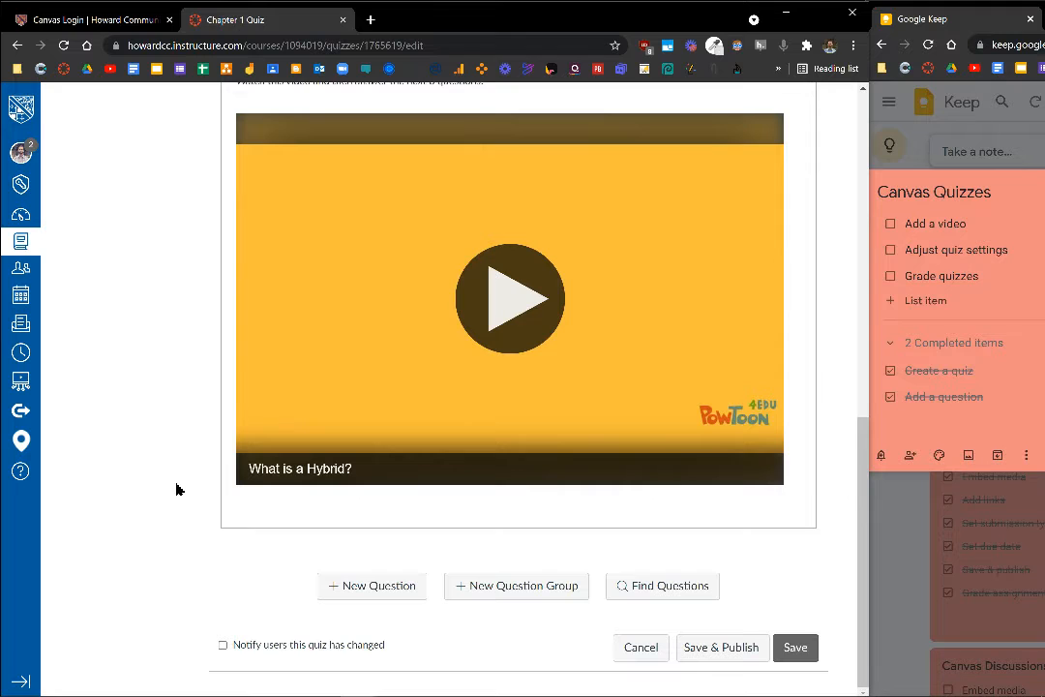
left_click(364, 588)
left_click(480, 579)
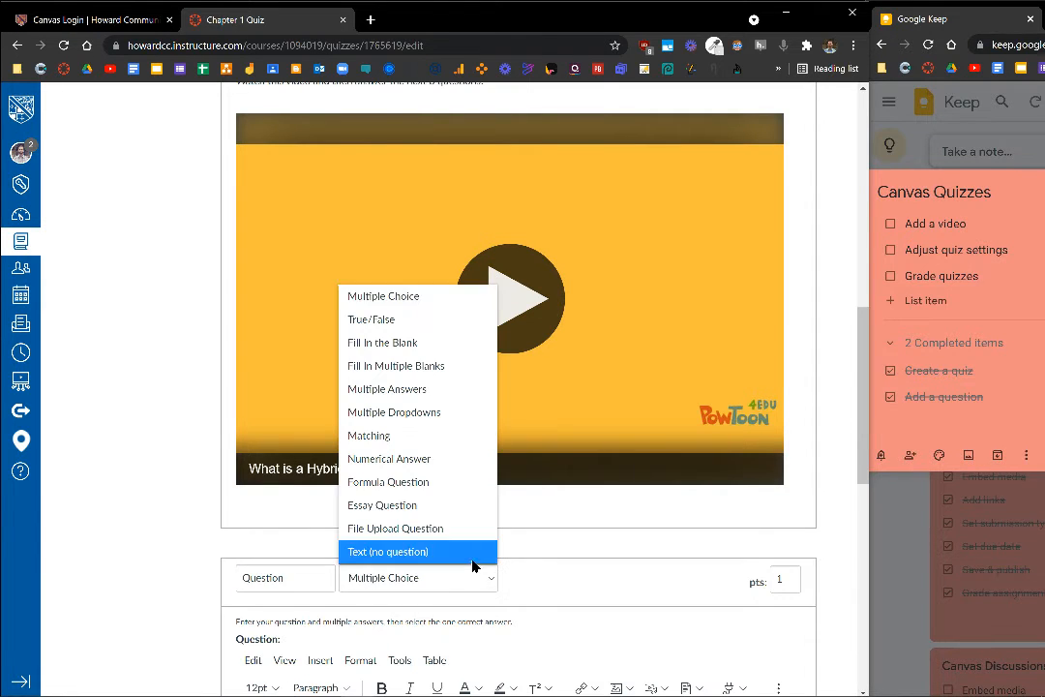
left_click(474, 512)
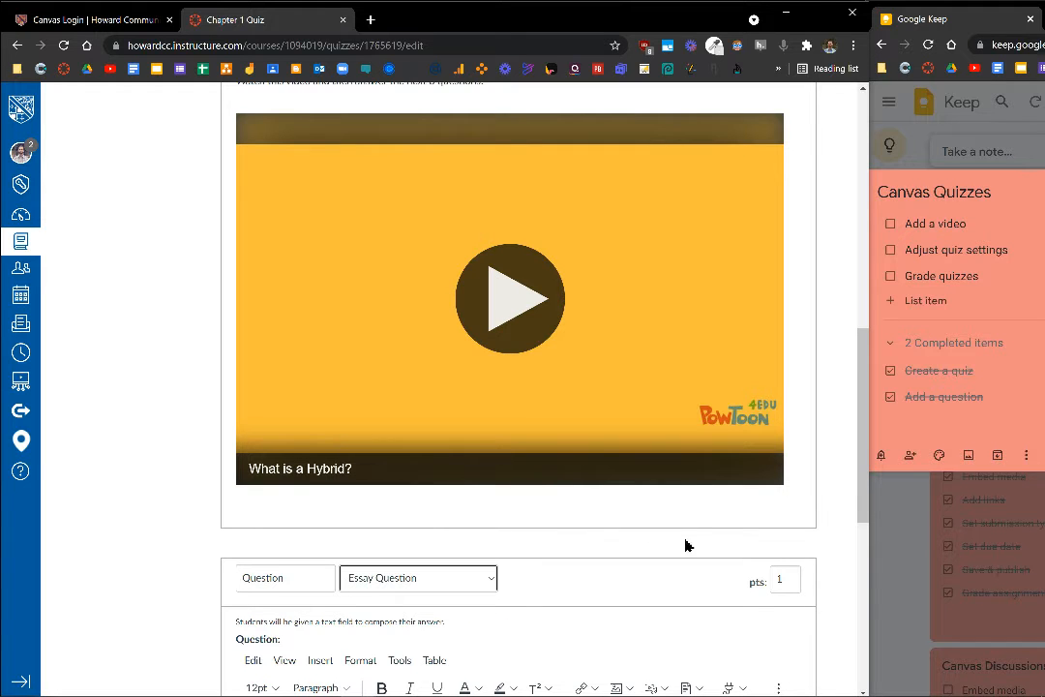
left_click(795, 578)
type("0")
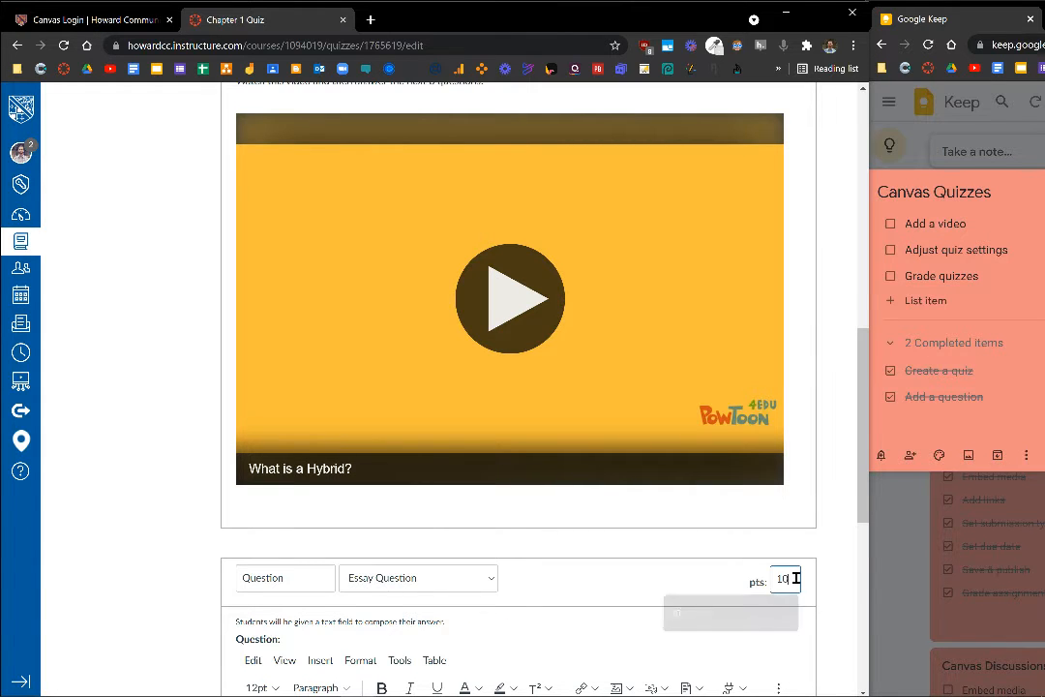
Enter "What was the main point of this video?" as the essay question's text and save the question.
scroll(517, 576, "down", 3)
left_click(524, 538)
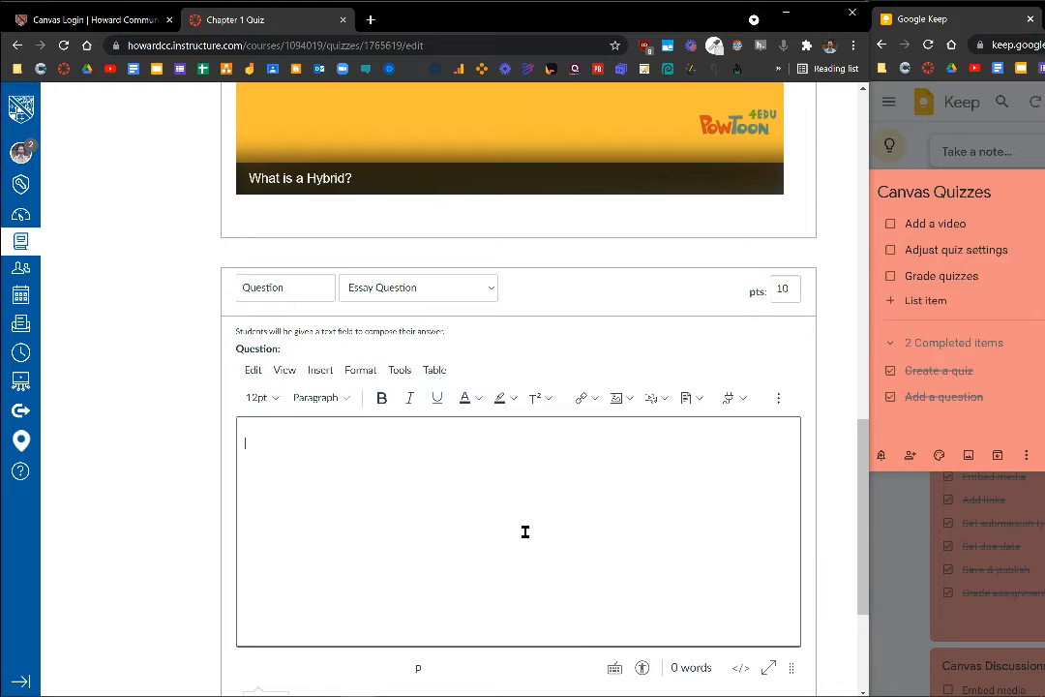
type("What was the main point of this video?")
scroll(571, 470, "down", 2)
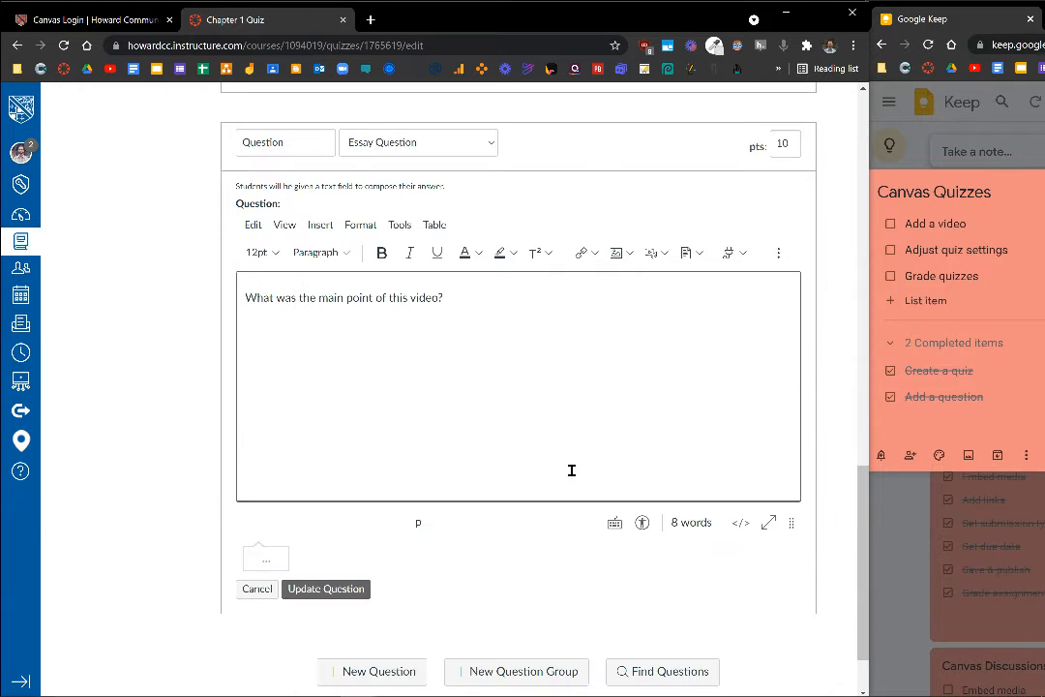
left_click(326, 589)
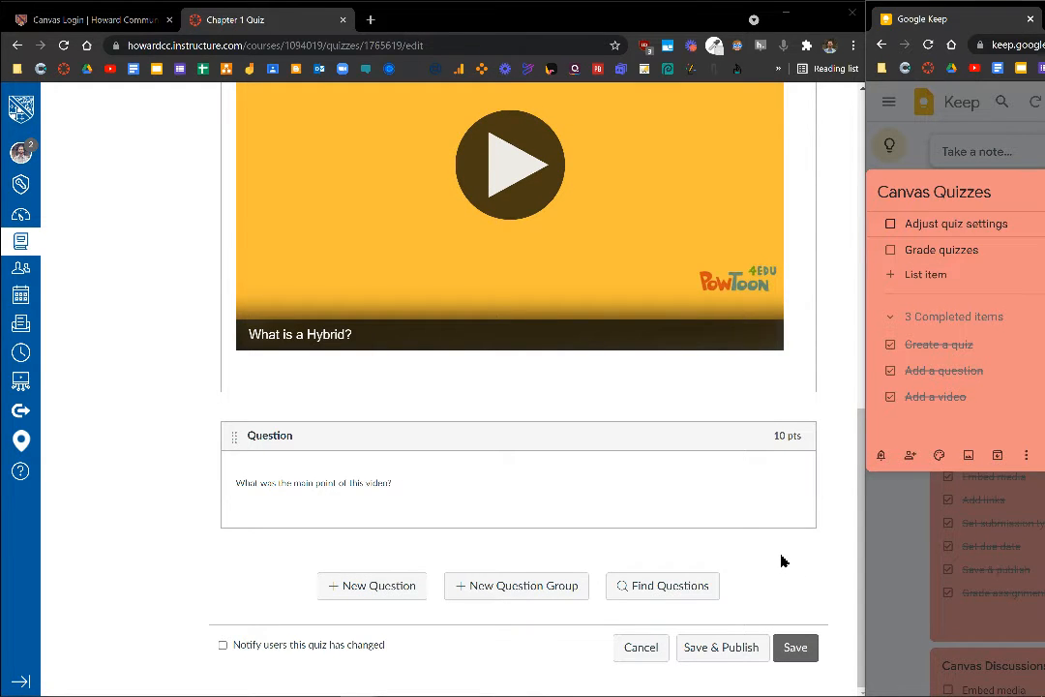
In the quiz details, turn on Shuffle Answers, set a 60-minute time limit and allow multiple attempts.
scroll(782, 561, "up", 7)
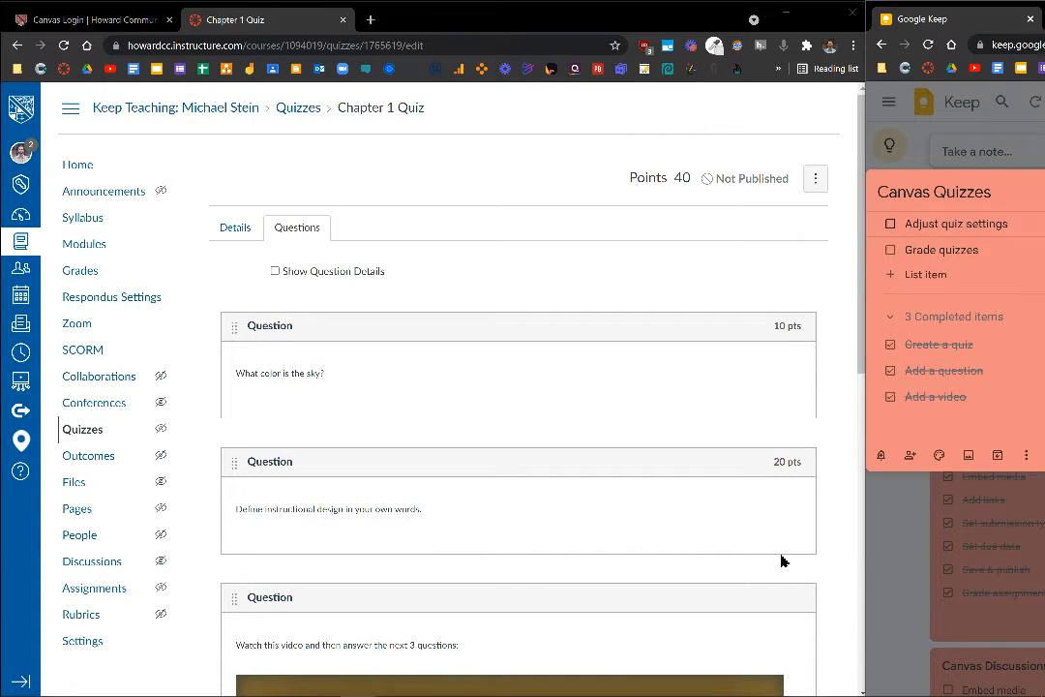
left_click(234, 228)
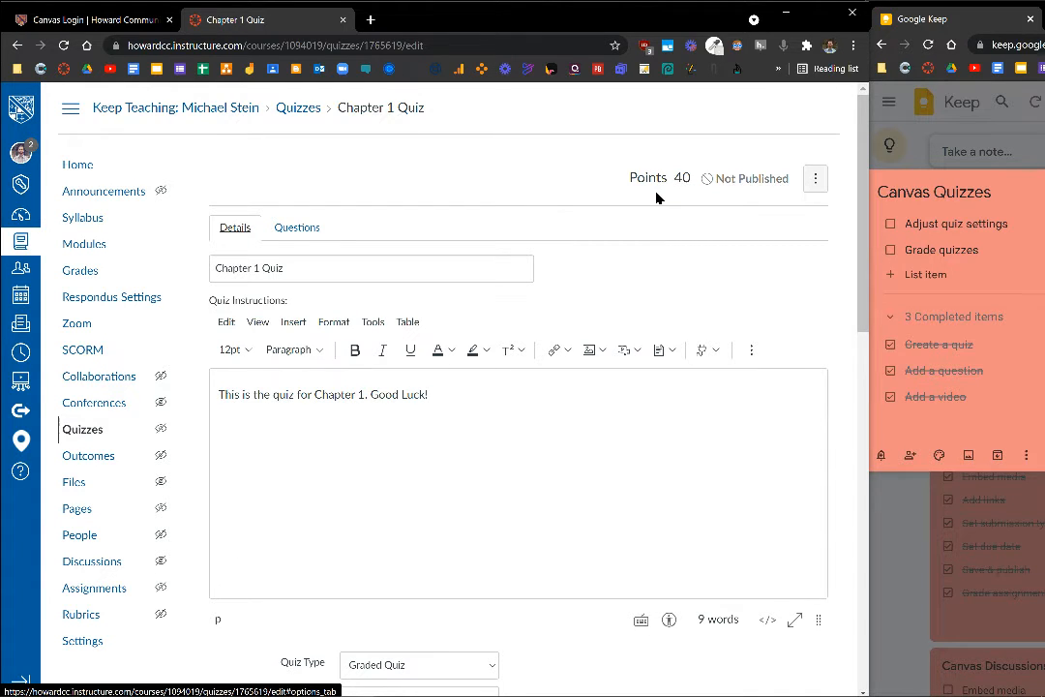
scroll(654, 198, "down", 5)
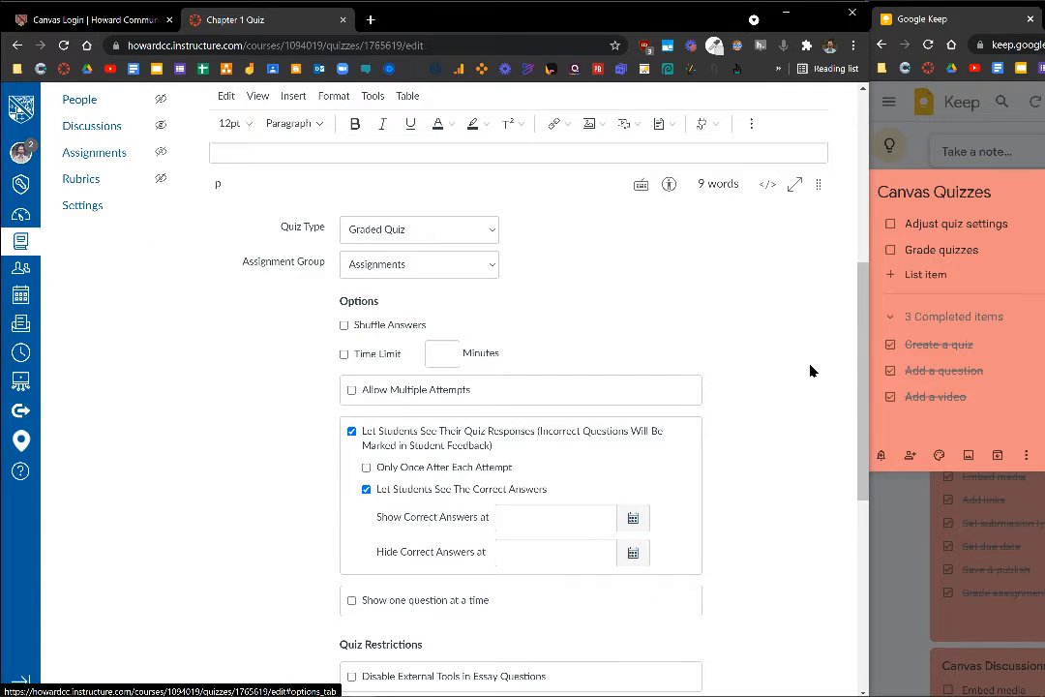
left_click(377, 328)
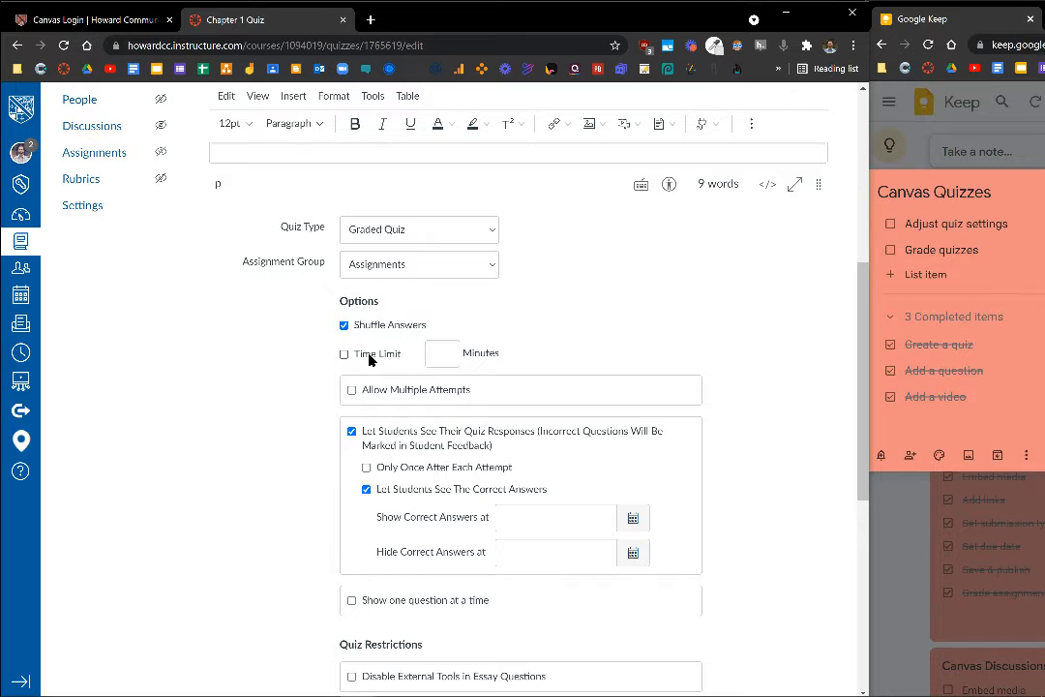
left_click(367, 359)
left_click(437, 353)
type("60")
left_click(444, 393)
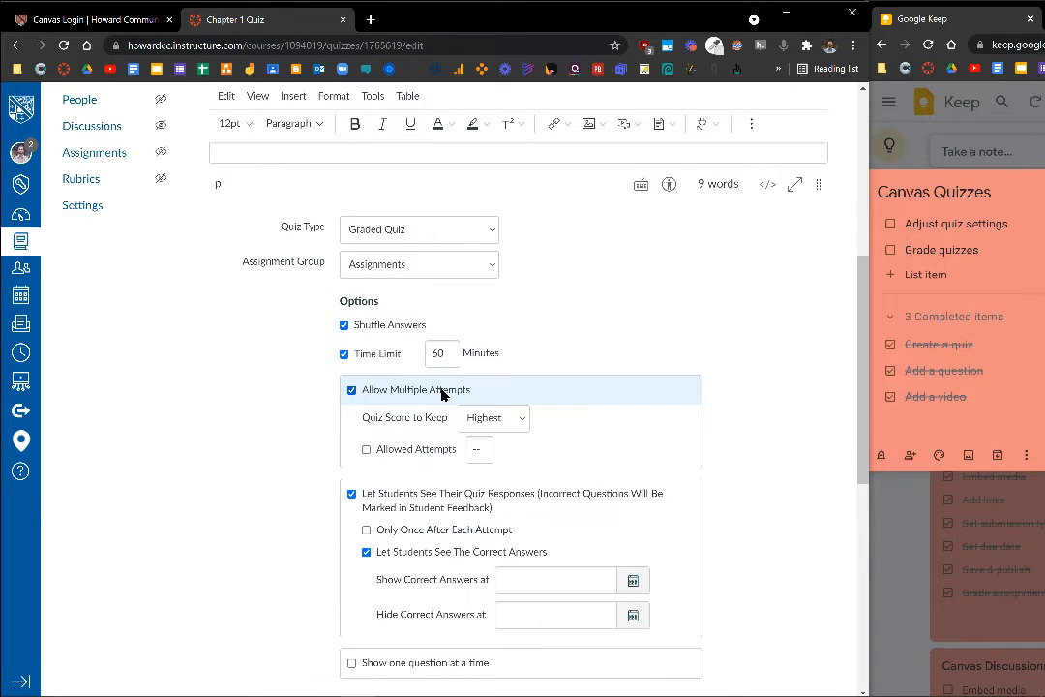
left_click(408, 449)
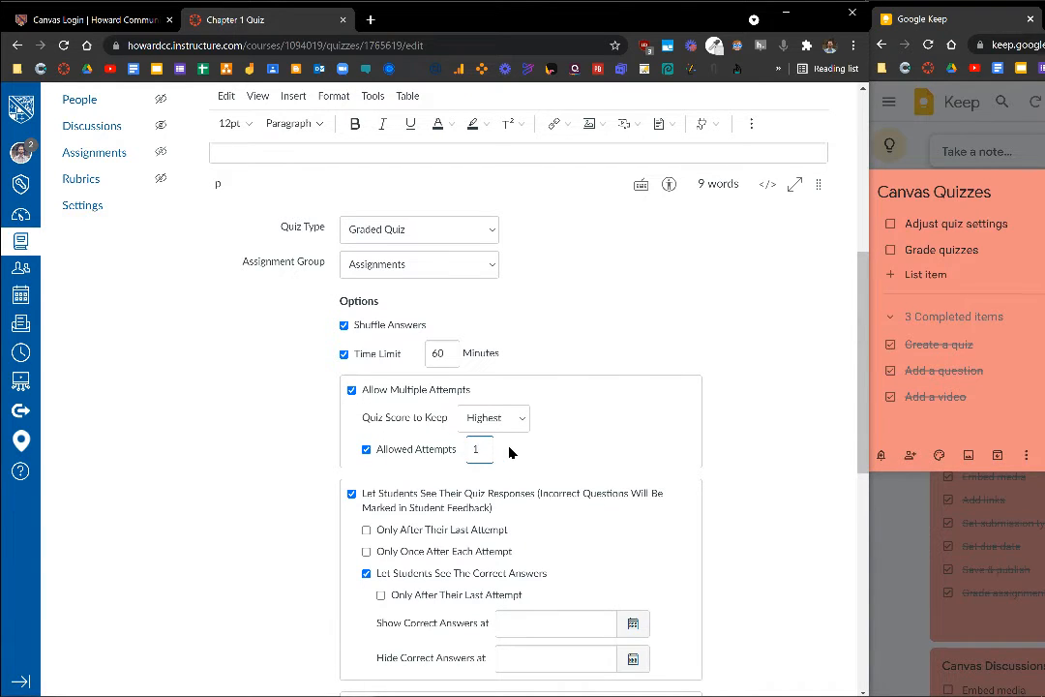
key("BackSpace")
type("3")
left_click(366, 450)
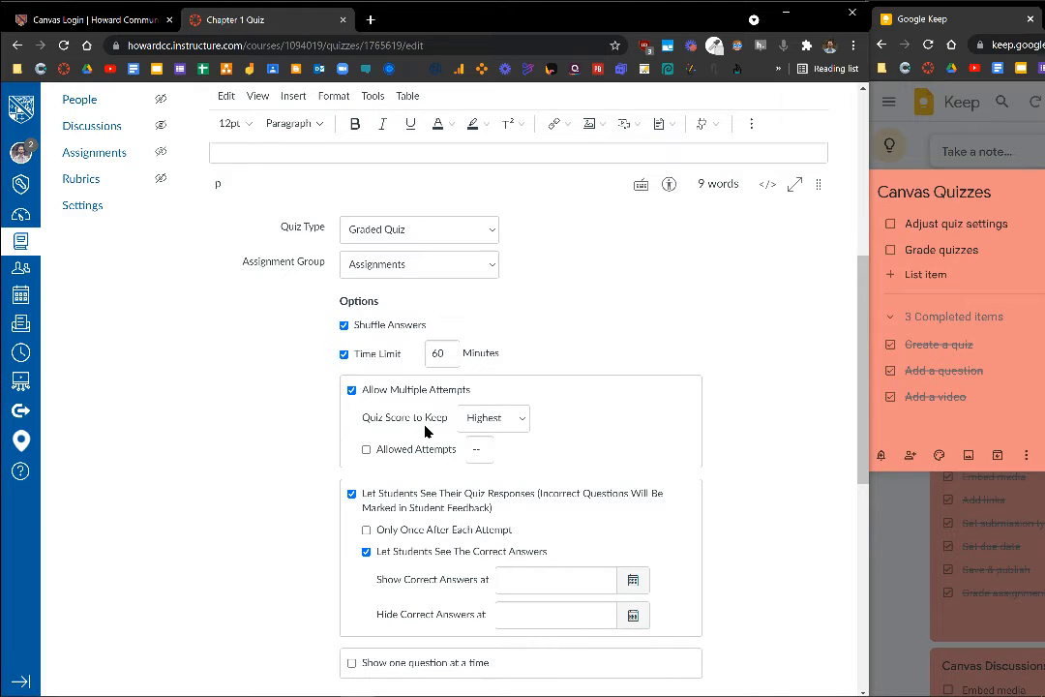
Choose Highest as the quiz score to keep and set correct answers to show from Sep 30, 2021.
left_click(521, 421)
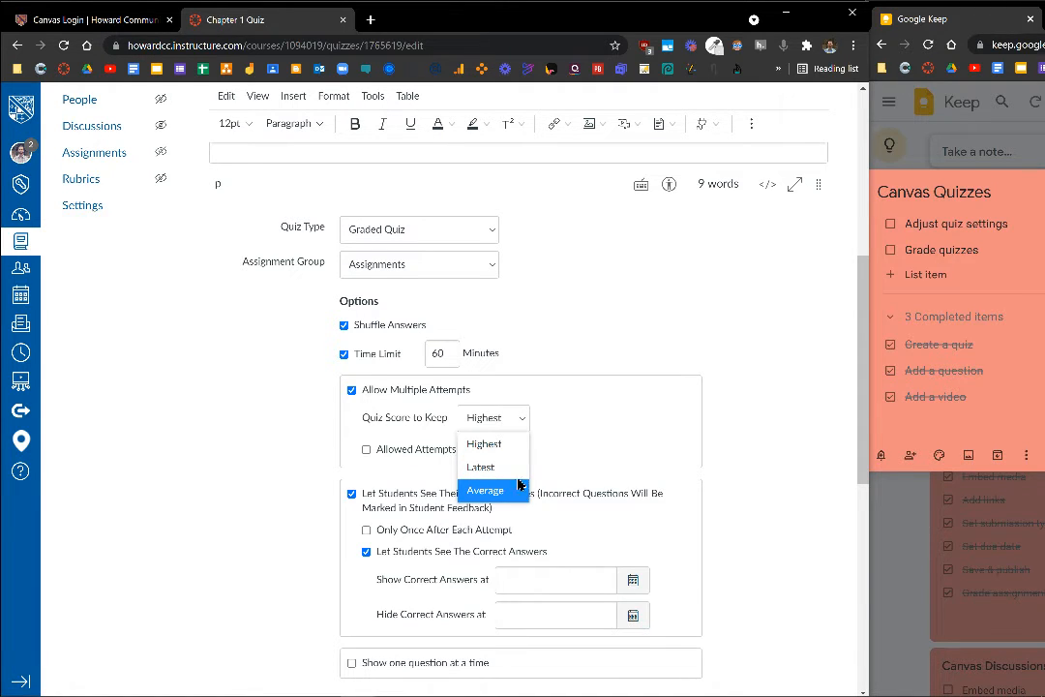
left_click(510, 453)
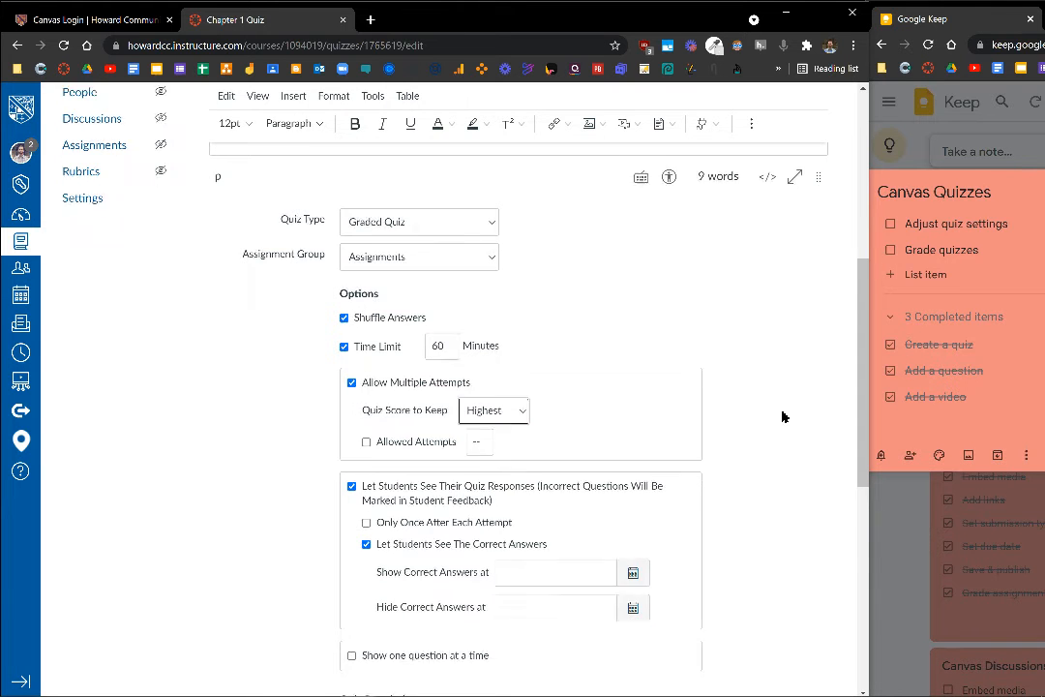
scroll(782, 417, "down", 3)
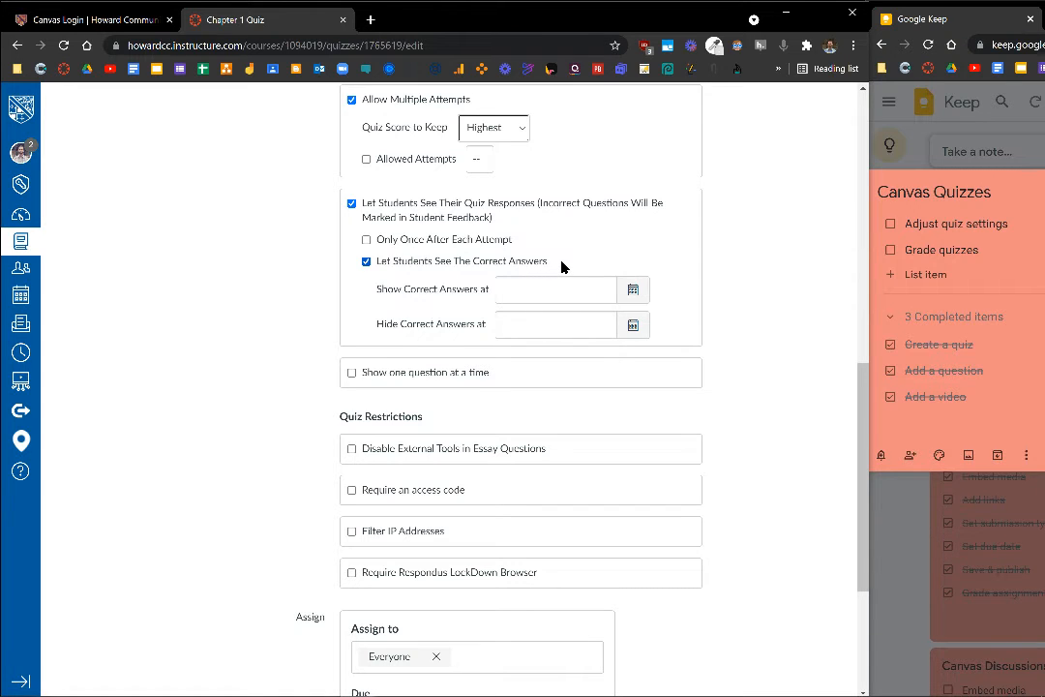
left_click(634, 292)
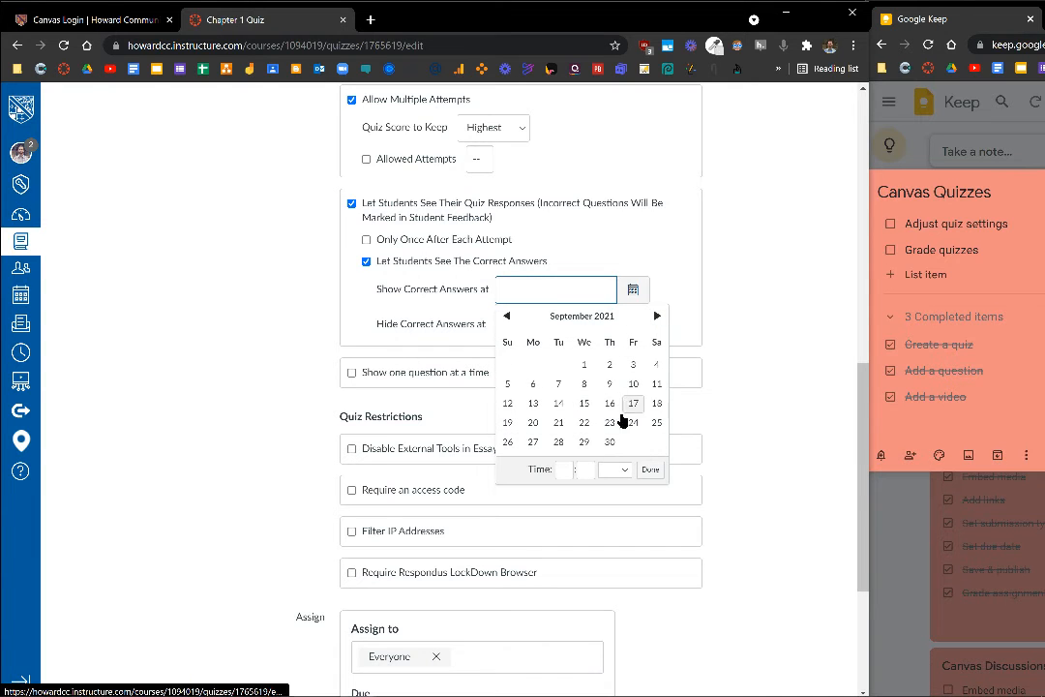
left_click(609, 443)
left_click(736, 275)
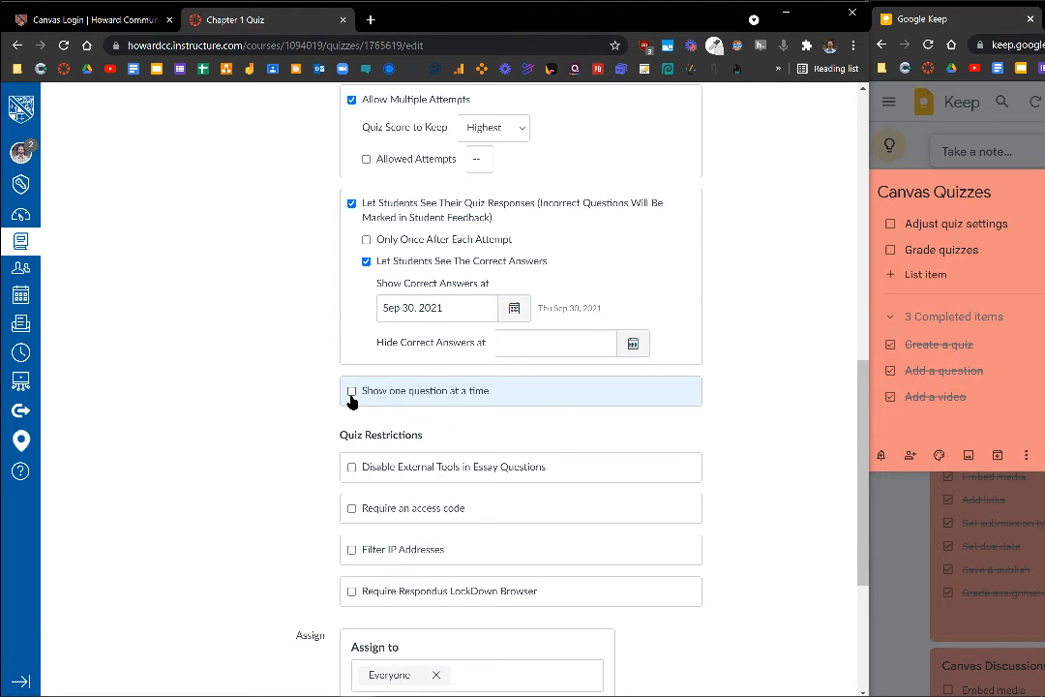
Set the quiz's due date for everyone to Sep 27 11:59pm, then save and publish the quiz.
scroll(699, 408, "down", 3)
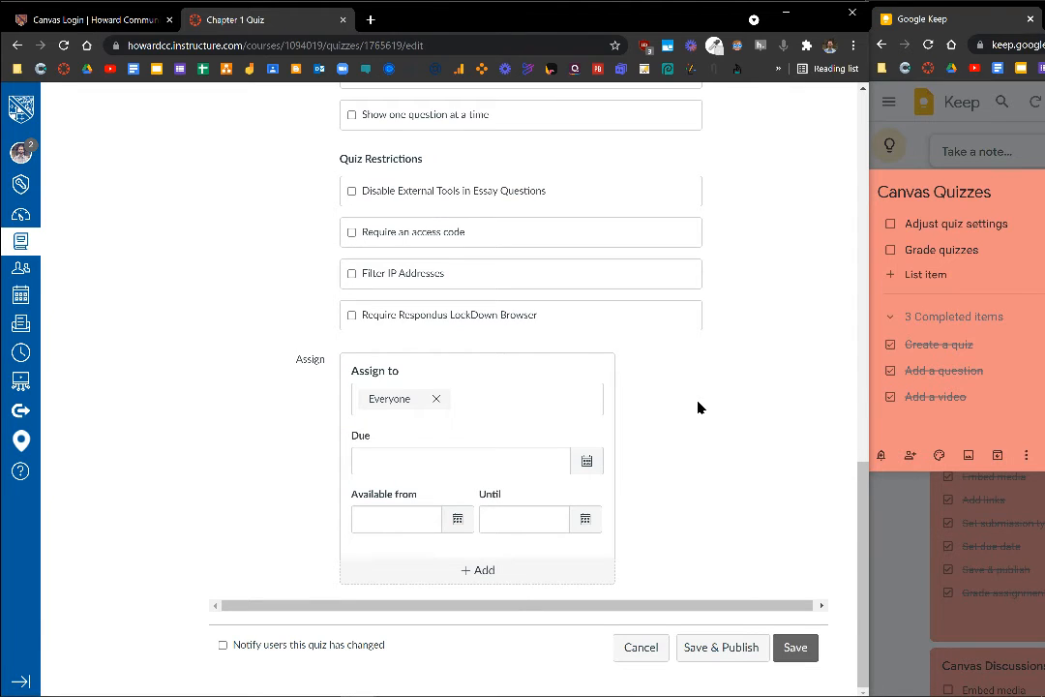
left_click(587, 461)
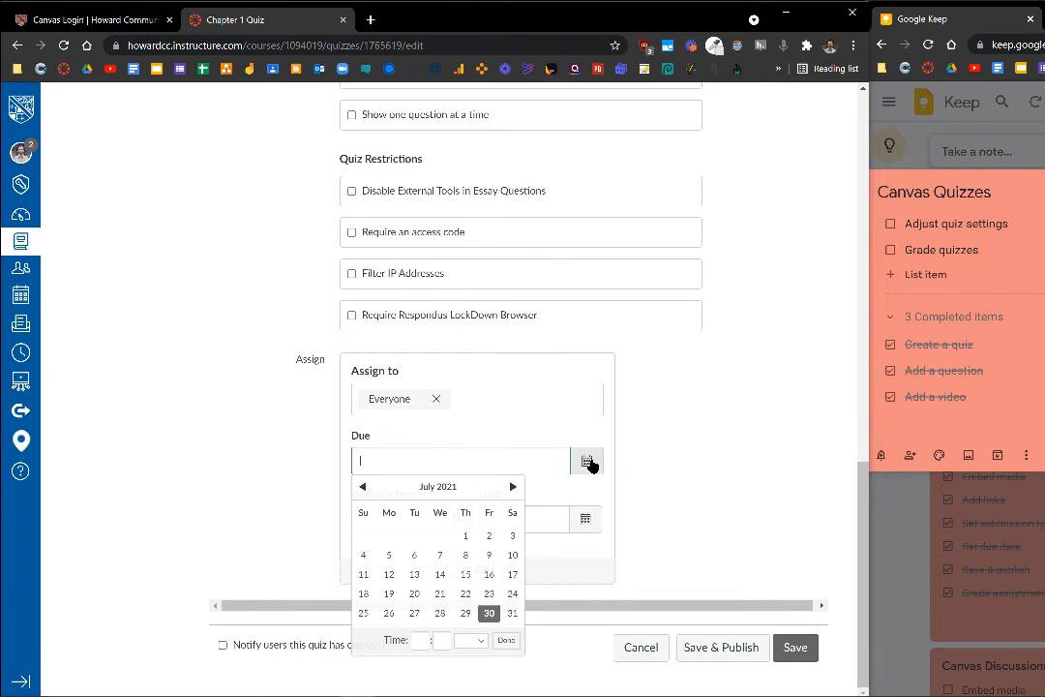
left_click(514, 488)
left_click(514, 488)
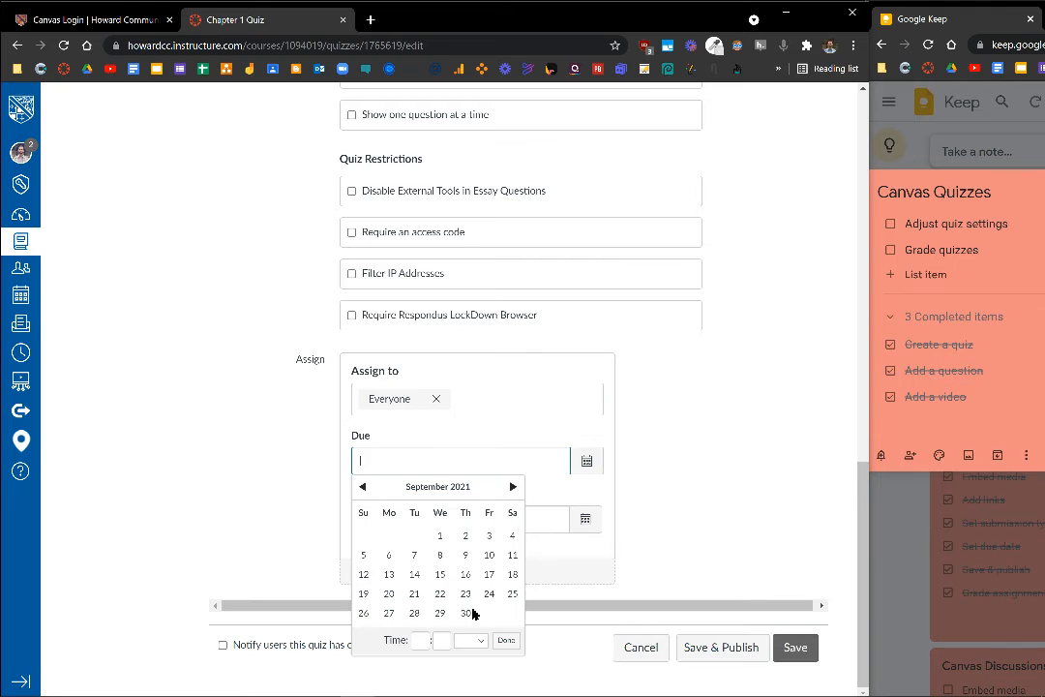
left_click(389, 613)
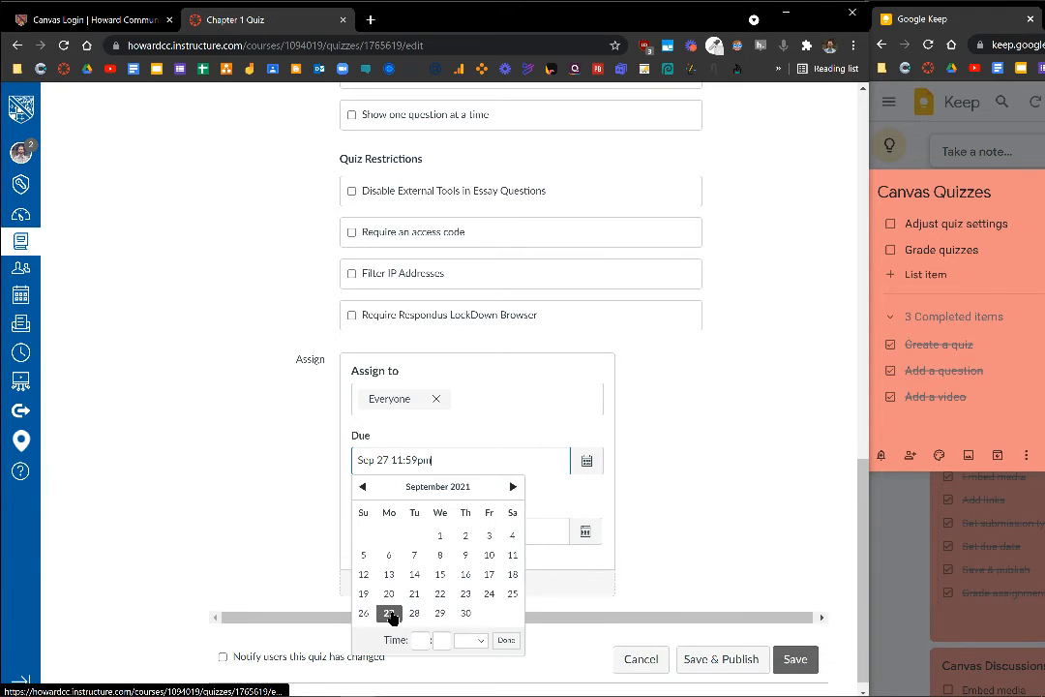
left_click(506, 643)
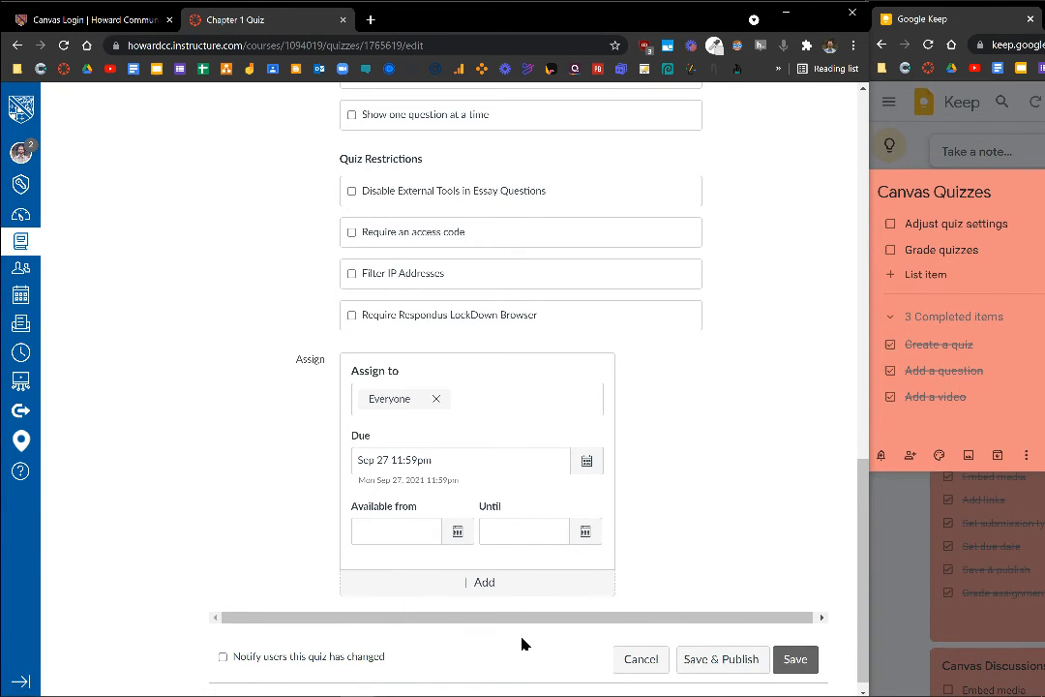
left_click(719, 664)
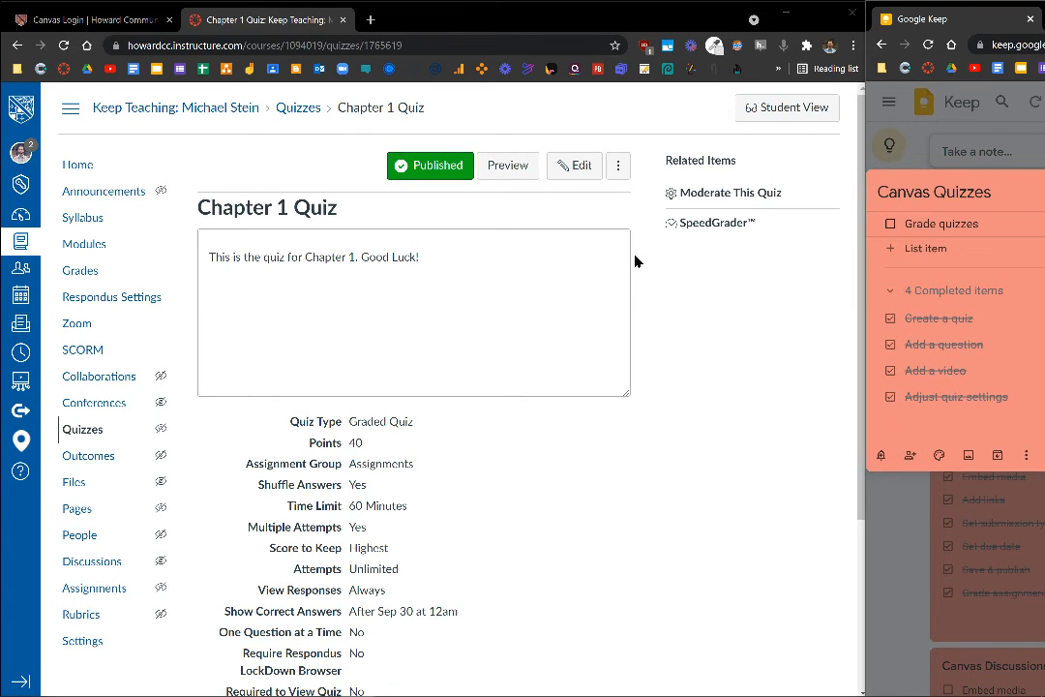
Start taking the Chapter 1 Quiz in Student View and answer Blue to the sky color question.
left_click(800, 107)
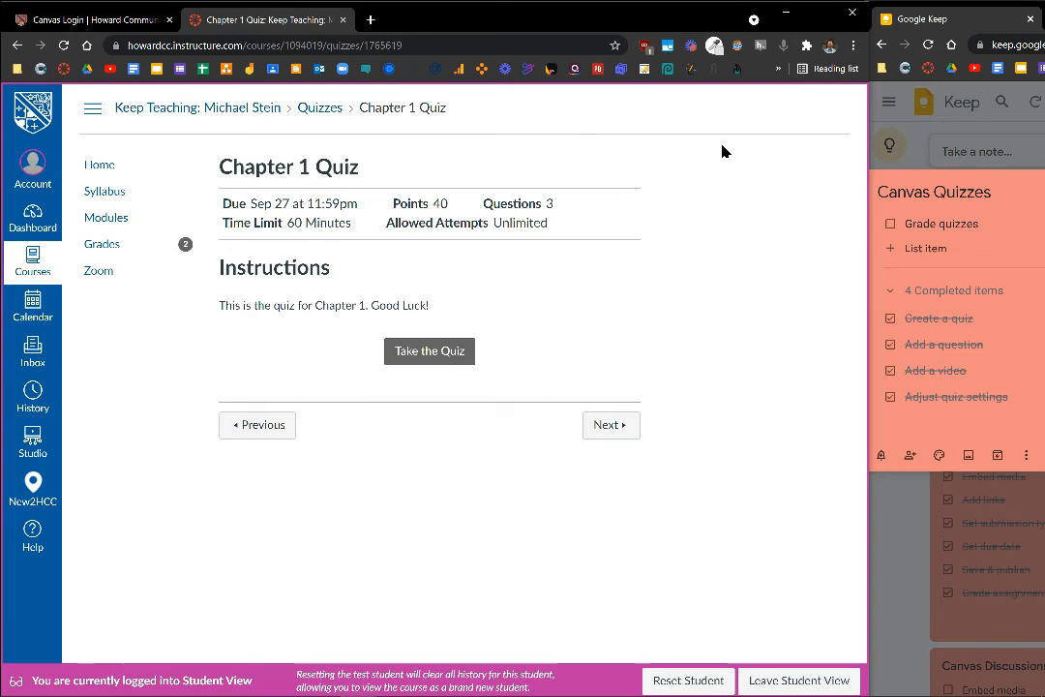
left_click(456, 363)
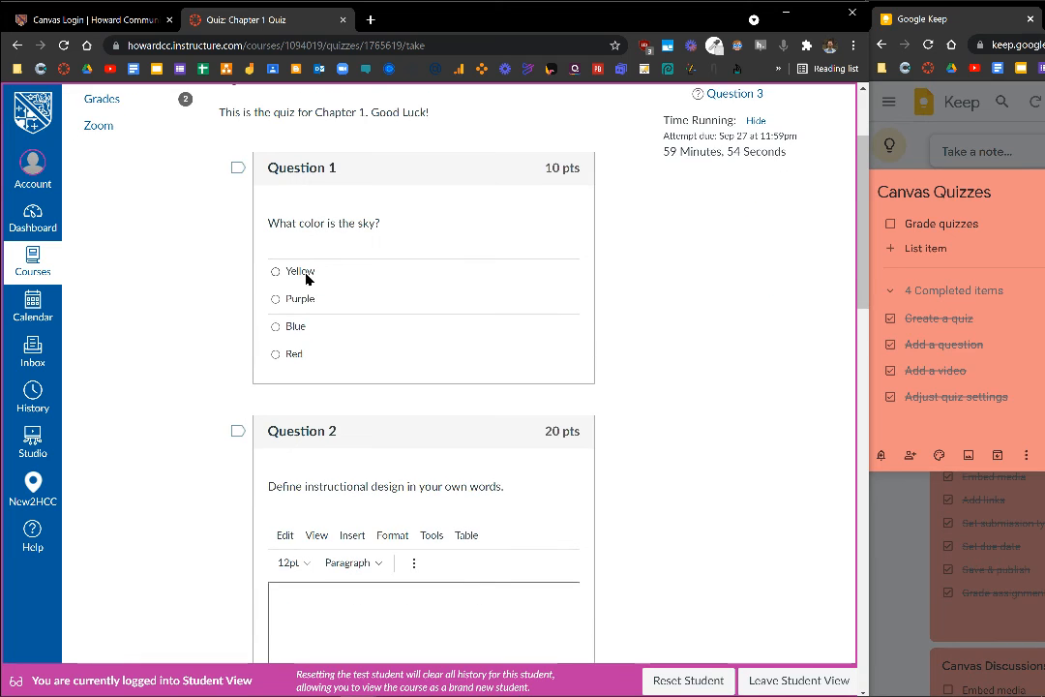
left_click(295, 331)
Answer Question 2 by defining instructional design as "the way we design curriculum and lessons to be effective for students", using processes and framework.
scroll(416, 319, "down", 3)
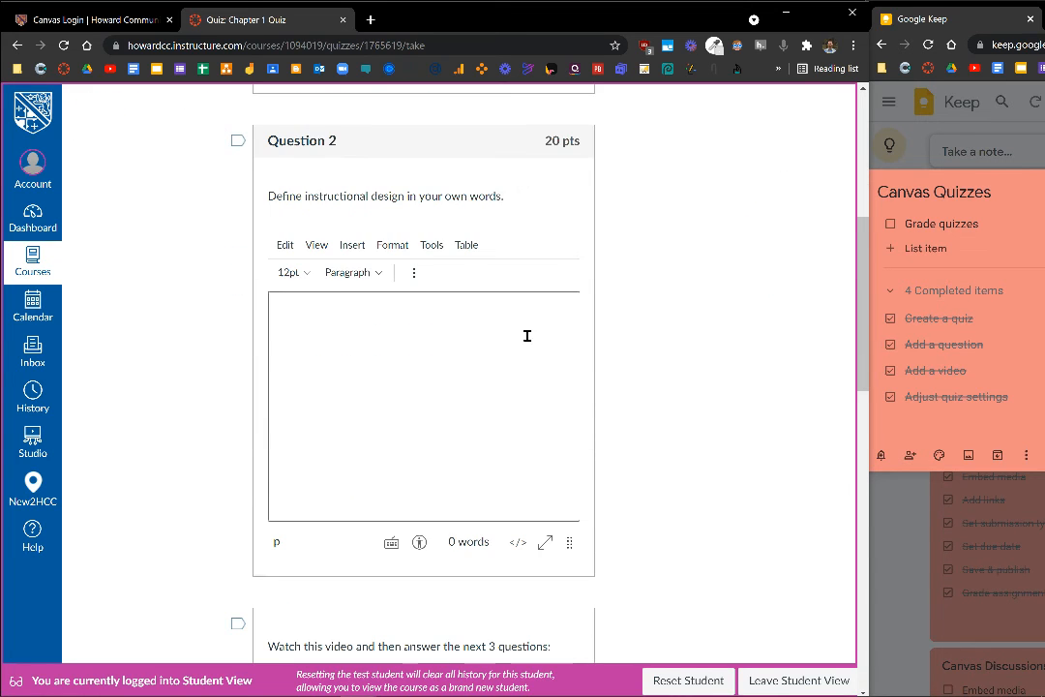
left_click(522, 358)
type("Instructional design is the way we design curriculum and lessons to be effective for students. It's a serious of processes and framework that make teaching and learning more effective and efficient!")
Answer the video question with "It tells us what a hybrid course is!" and submit the quiz.
scroll(641, 349, "down", 5)
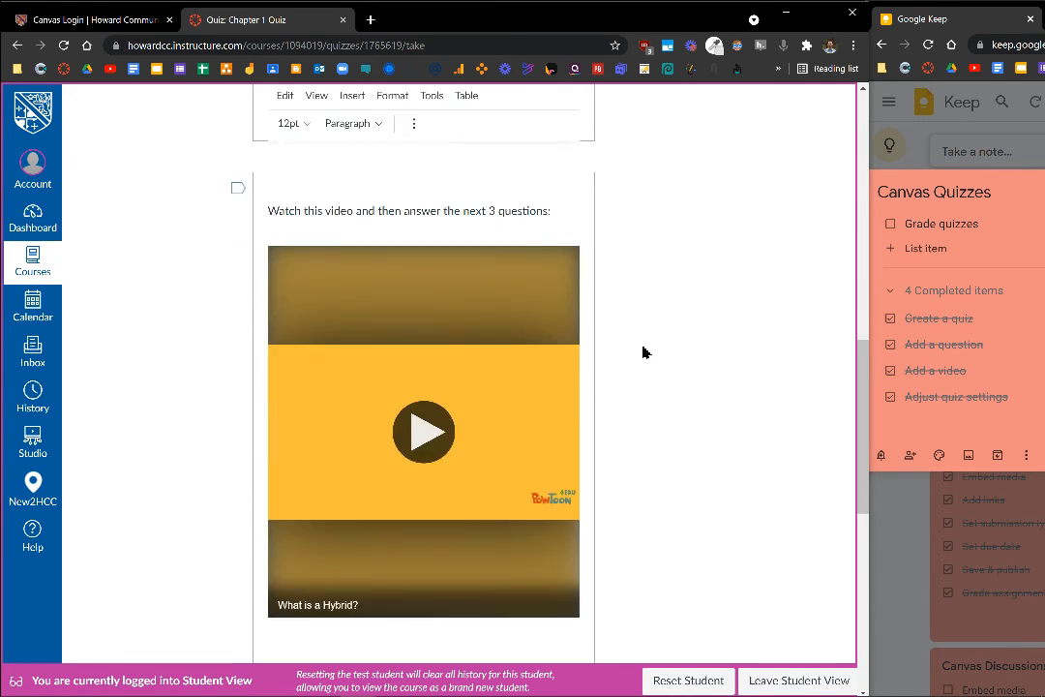
scroll(642, 352, "down", 6)
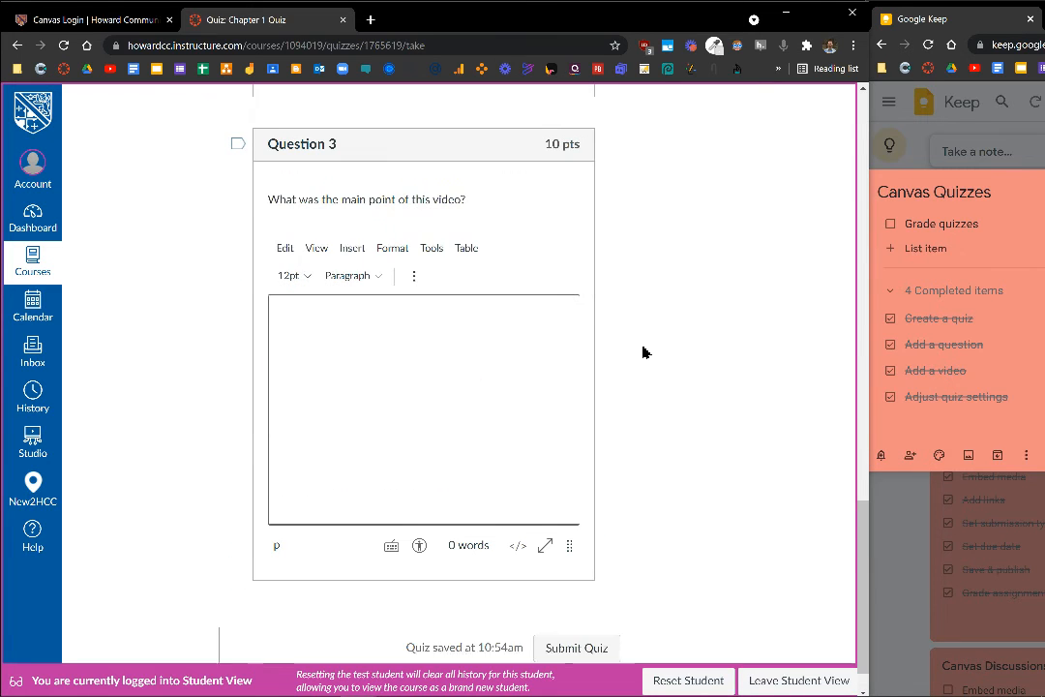
left_click(512, 357)
type("It tells us what a hybrid course is!")
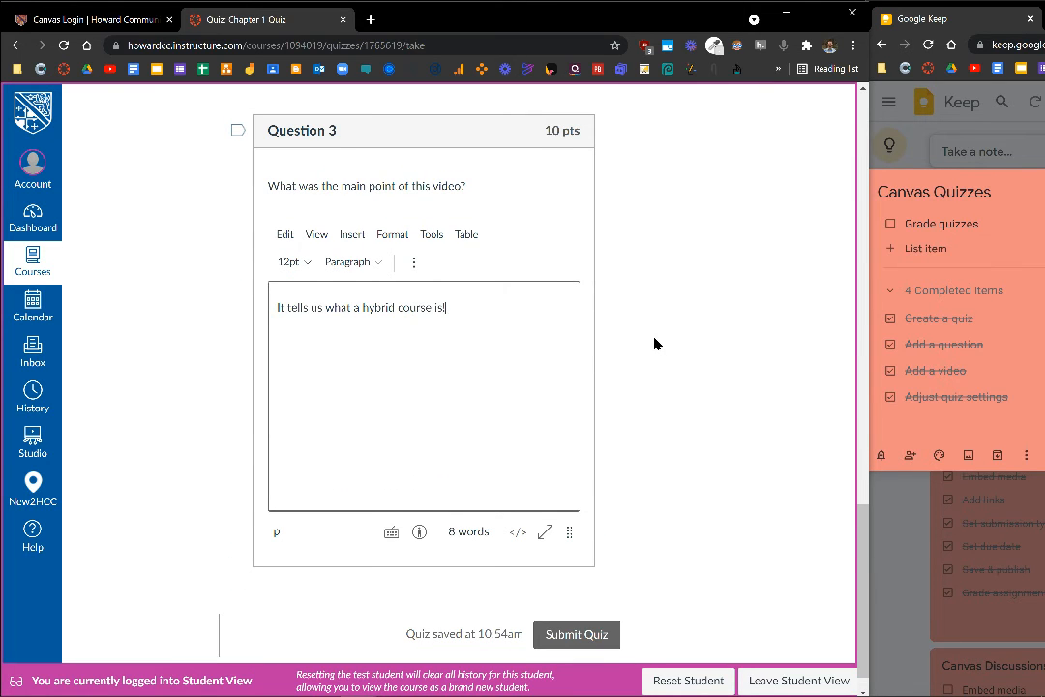
scroll(619, 465, "down", 1)
left_click(578, 608)
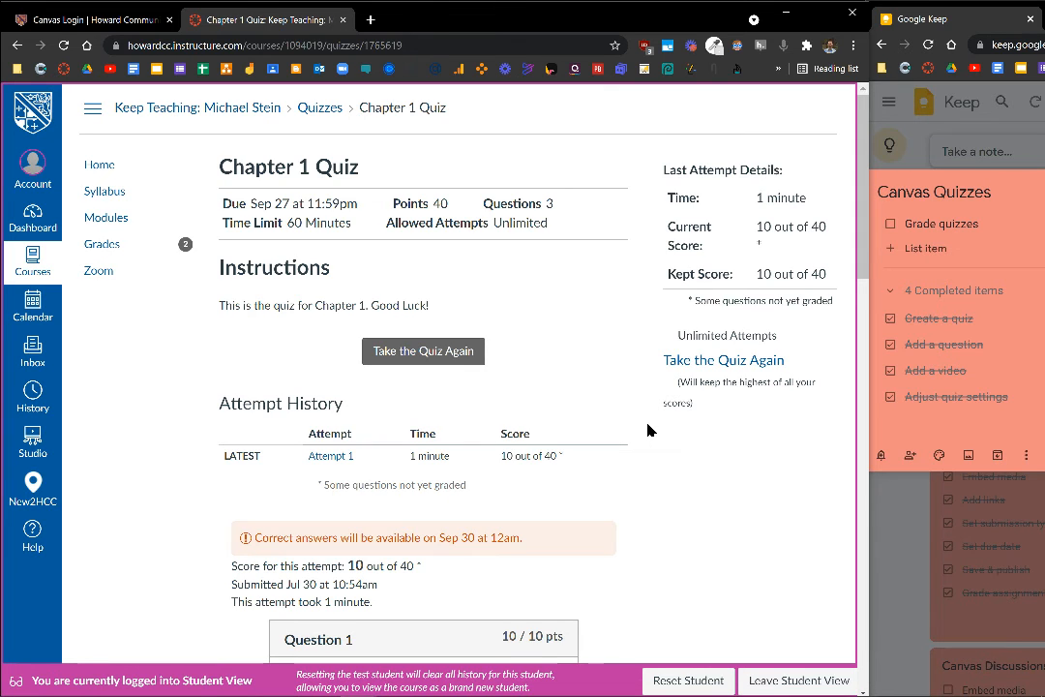
Review the submitted attempt, leave Student View and open the Chapter 1 Quiz in SpeedGrader.
scroll(645, 326, "down", 6)
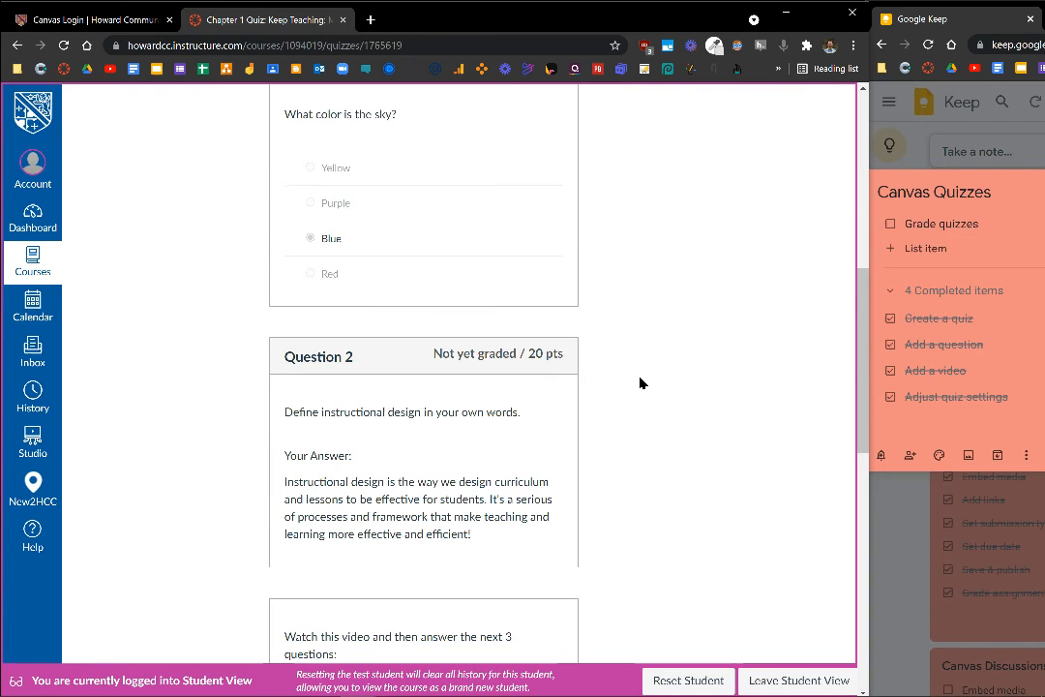
scroll(634, 383, "down", 2)
scroll(634, 383, "down", 2)
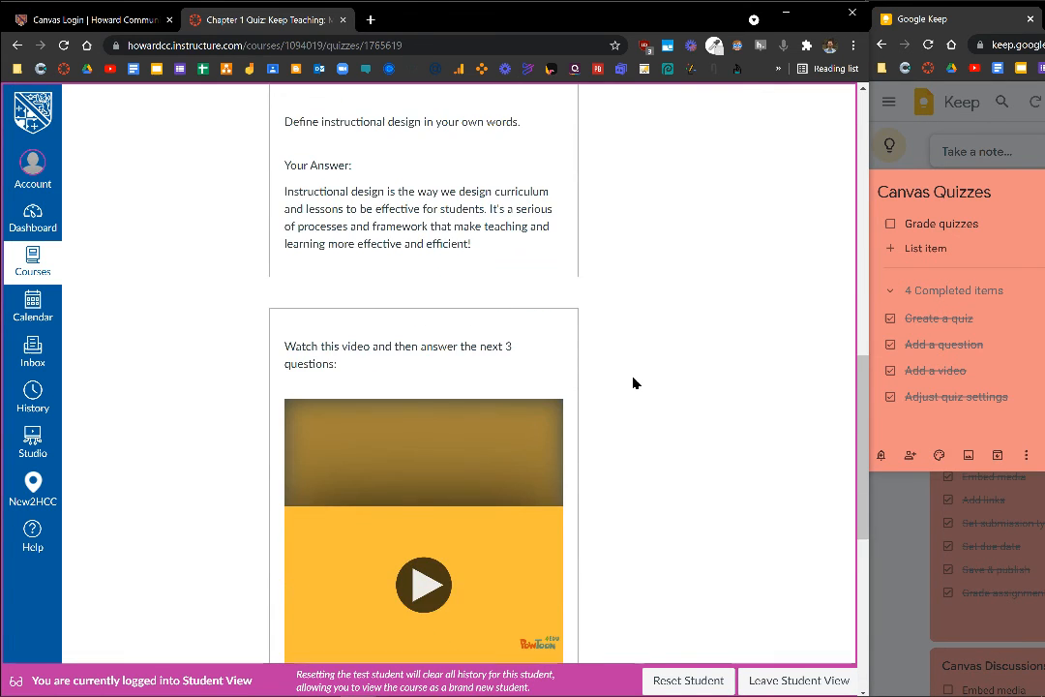
scroll(634, 383, "down", 4)
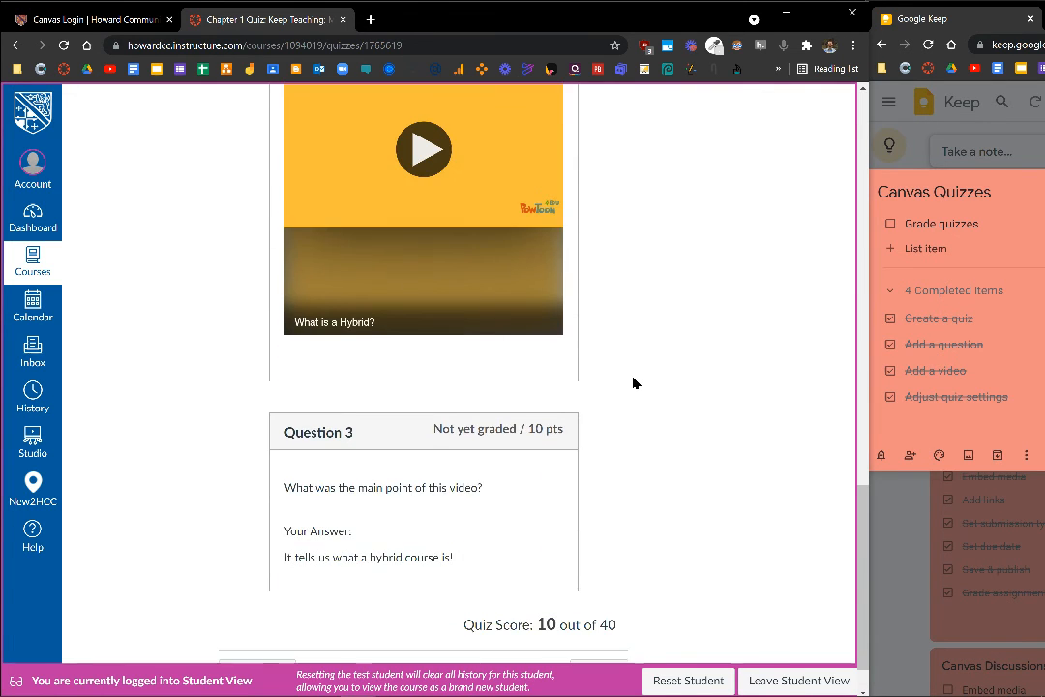
scroll(634, 383, "down", 1)
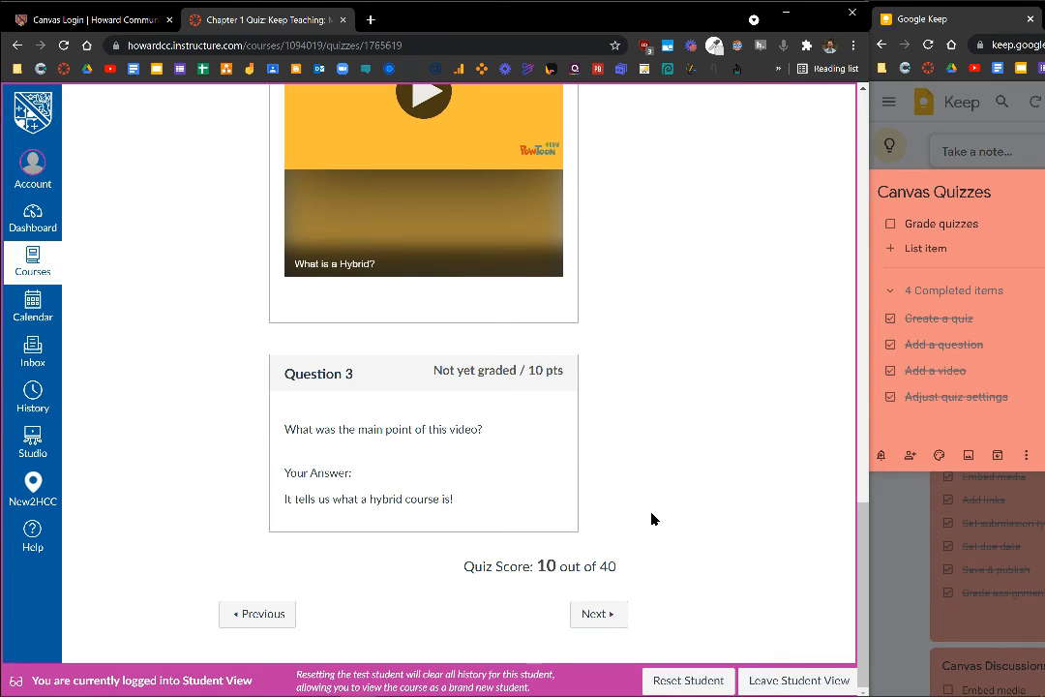
left_click(800, 681)
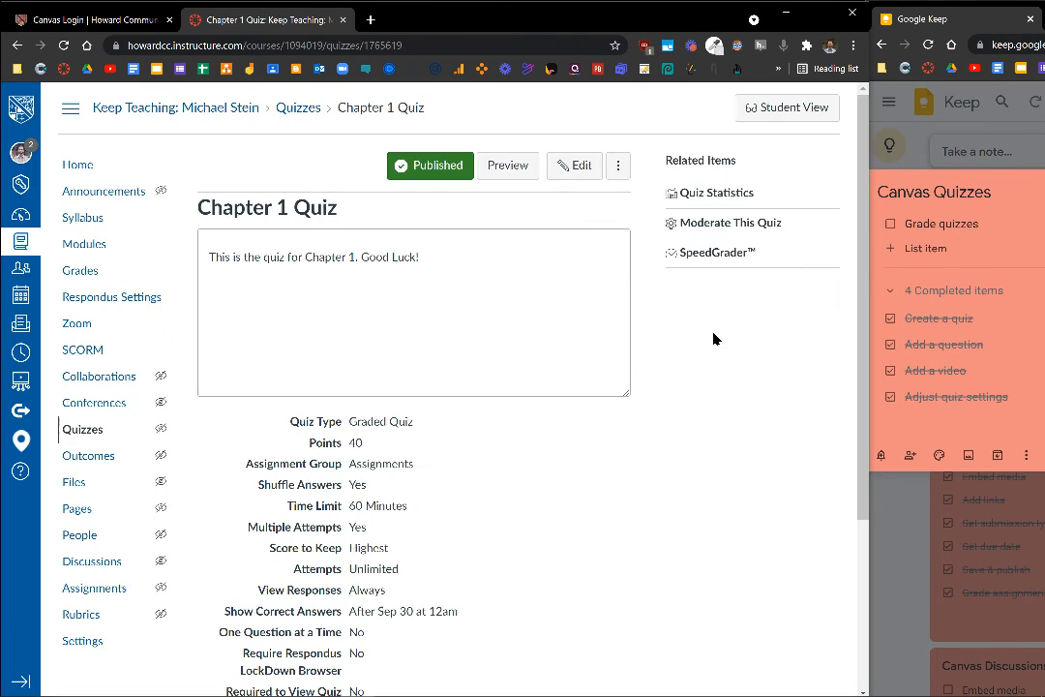
left_click(717, 252)
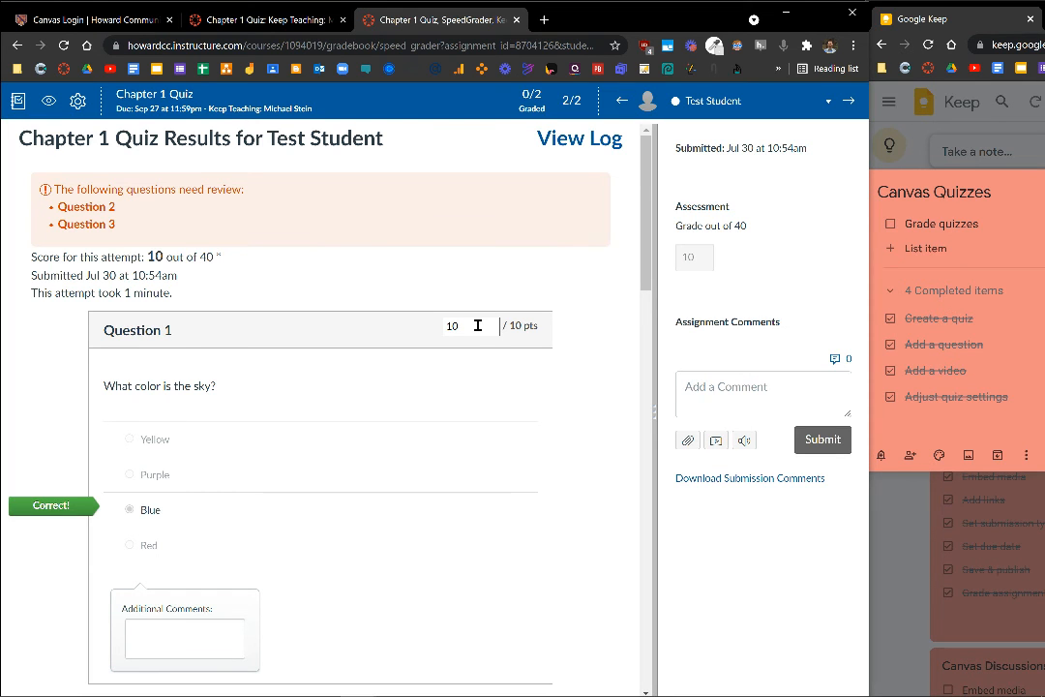
Grade the test student's Question 2 with 20 points and add the comment "great answer".
left_click_drag(477, 326, 427, 326)
scroll(584, 341, "down", 5)
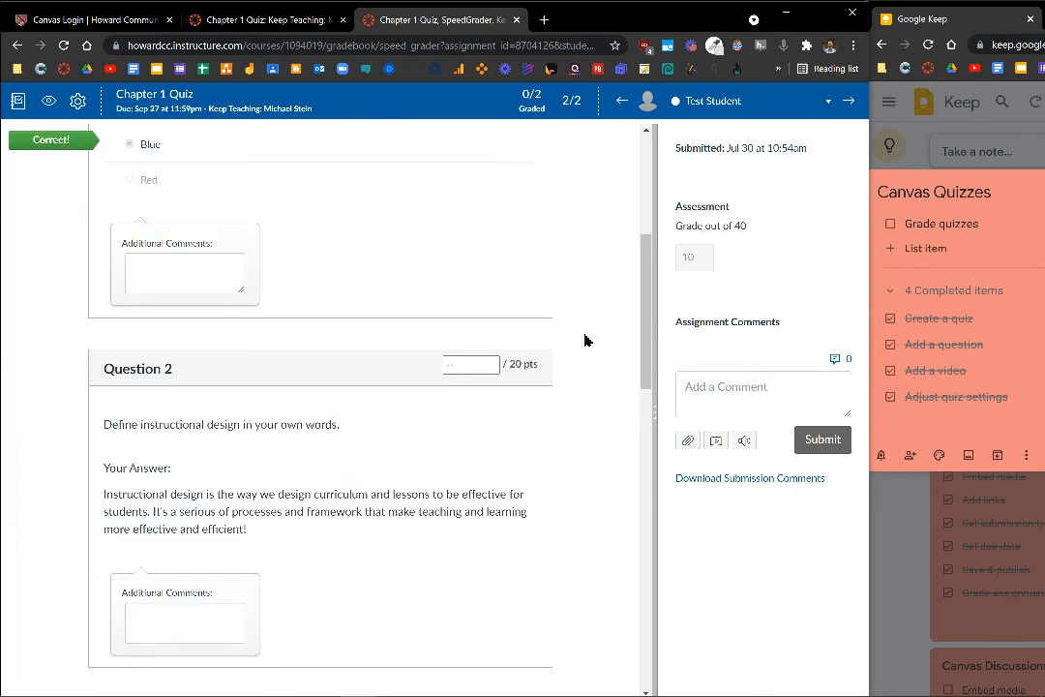
left_click(469, 294)
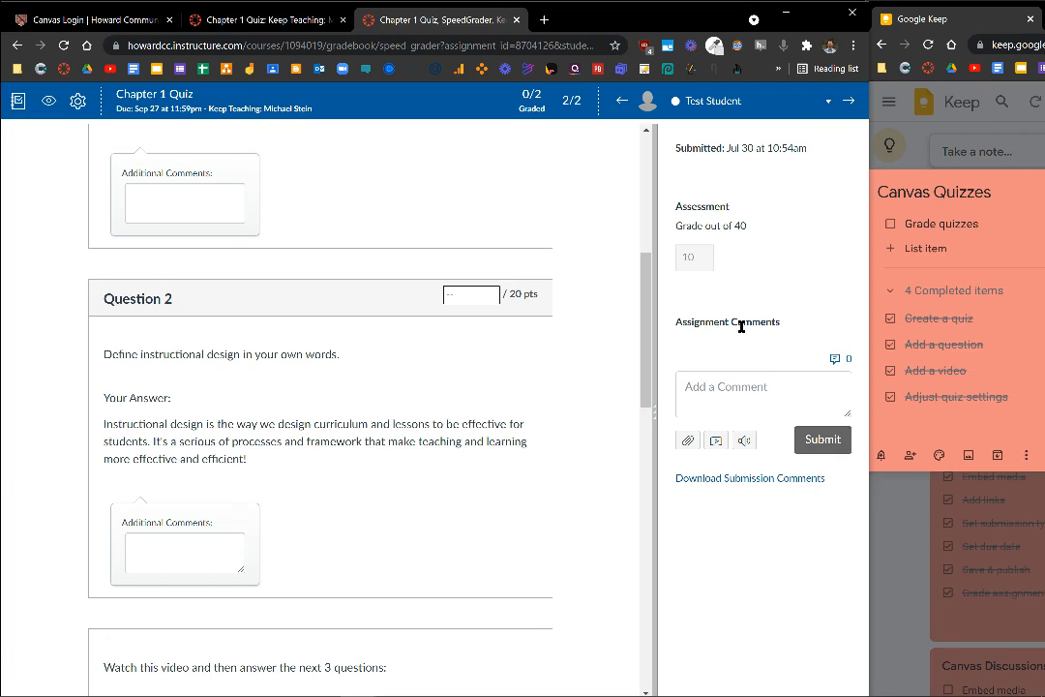
type("20")
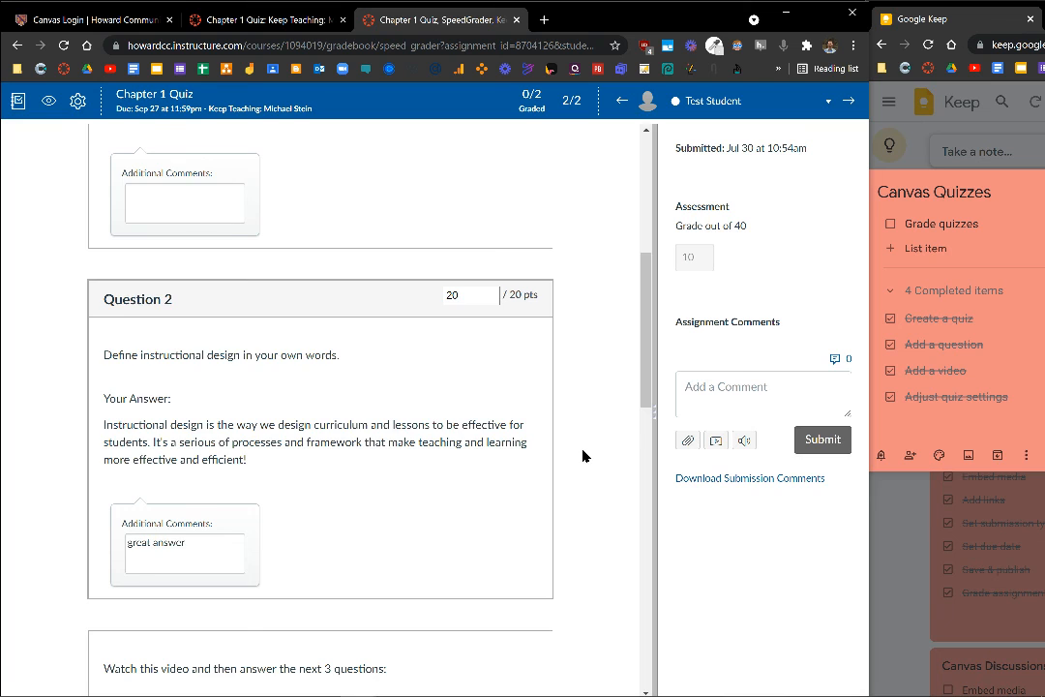
Grade the test student's Question 3 with 10 points and update the quiz scores.
scroll(583, 452, "down", 5)
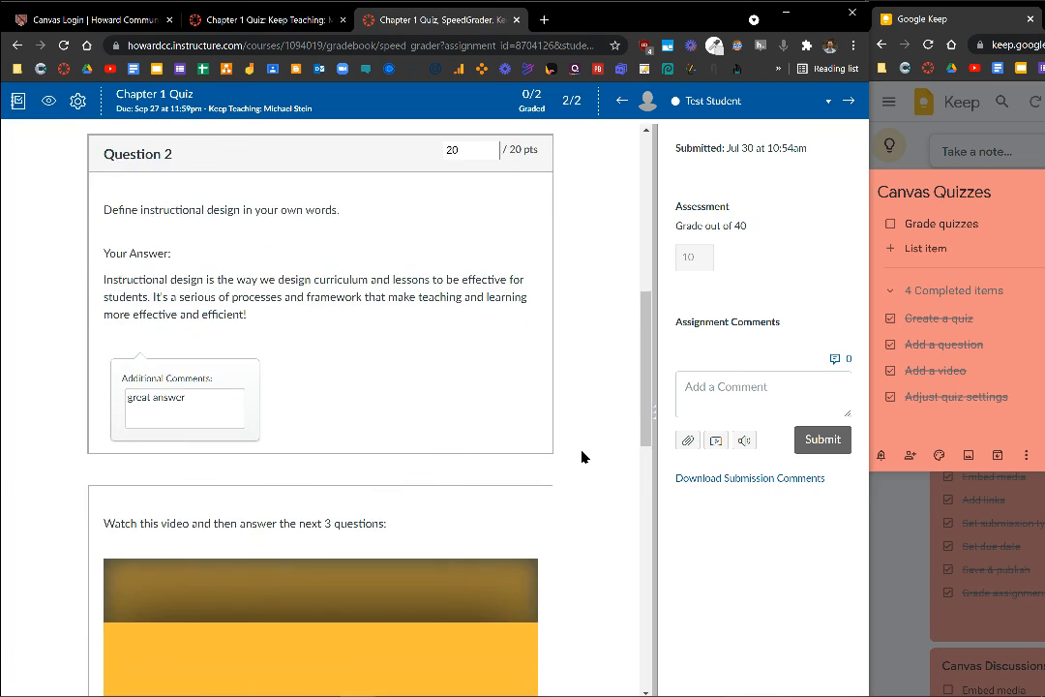
scroll(580, 458, "down", 3)
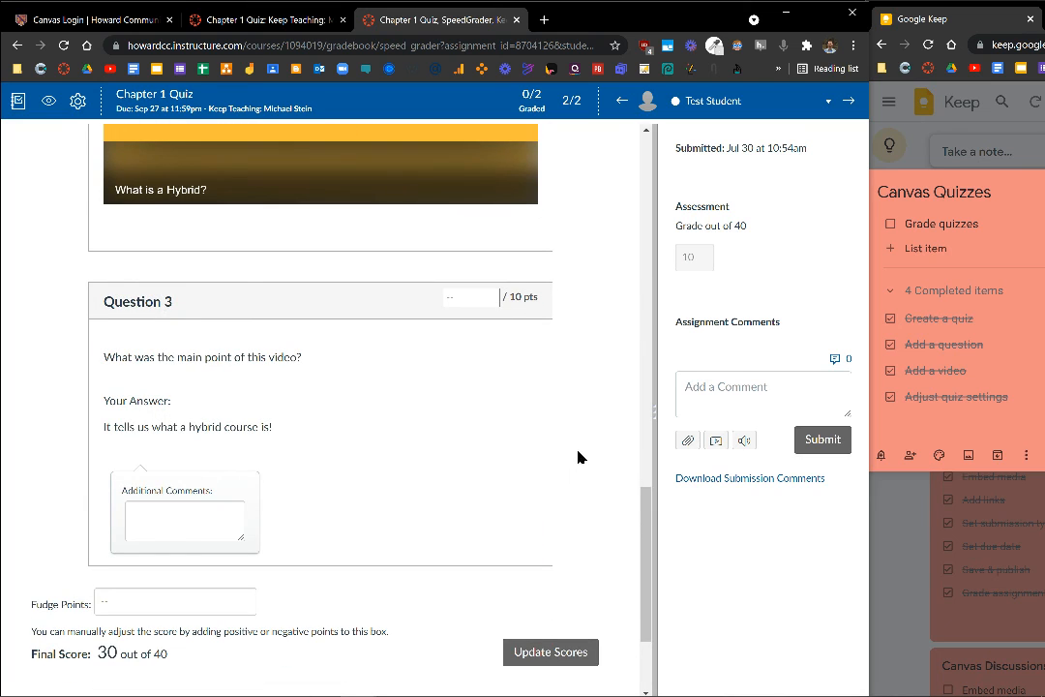
left_click(470, 297)
type("10")
left_click(460, 443)
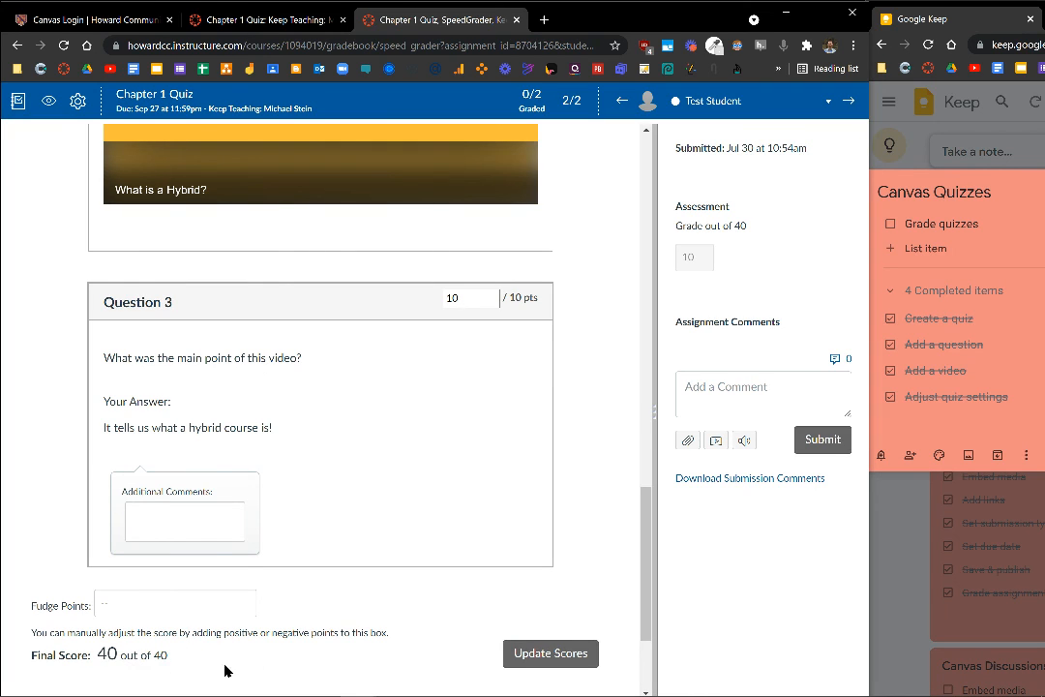
left_click(562, 655)
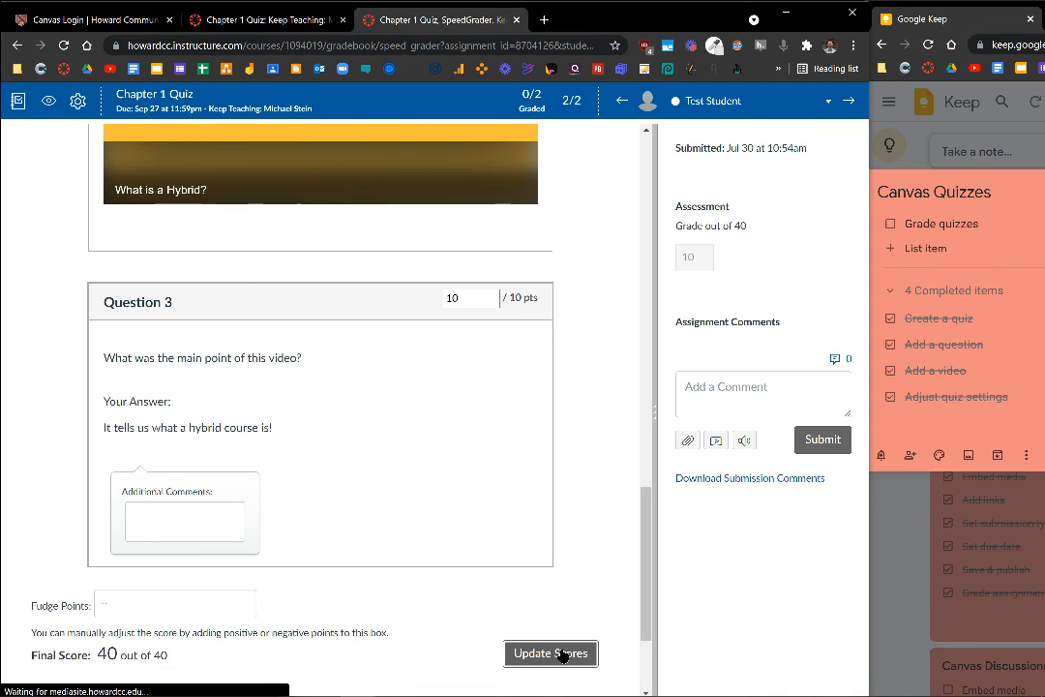